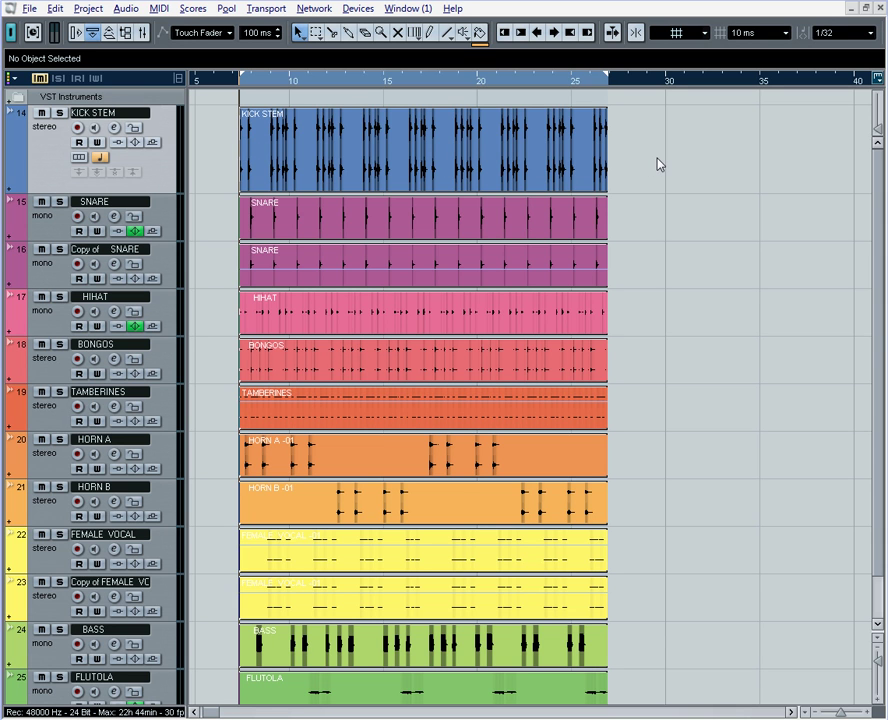
Step: Solo the KICK STEM track and dismiss the group track dialog
{"action": "left_click", "coordinate": [58, 112]}
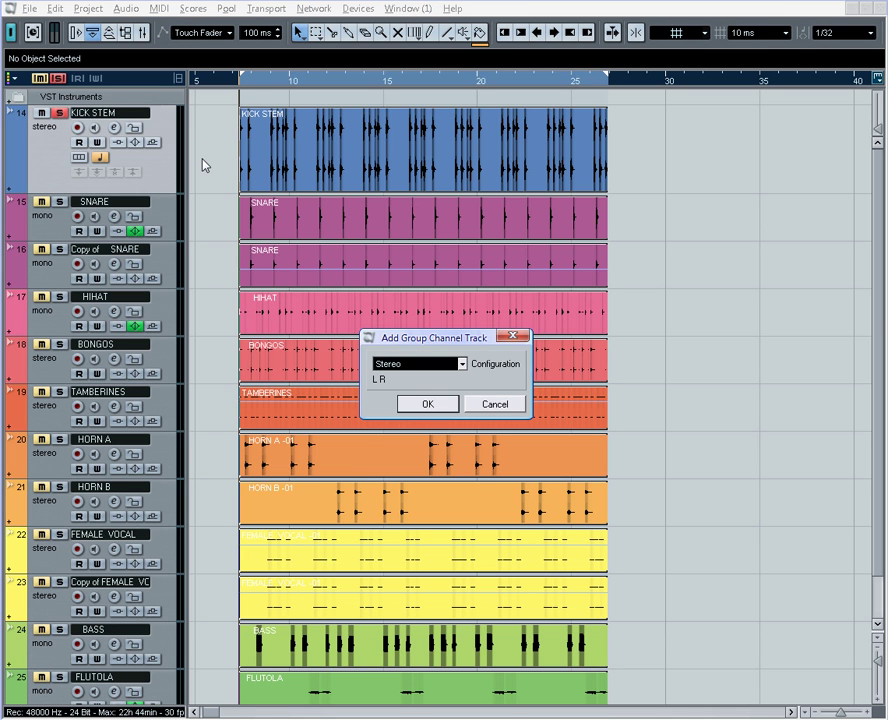
{"action": "left_click_drag", "start_coordinate": [455, 338], "coordinate": [396, 198]}
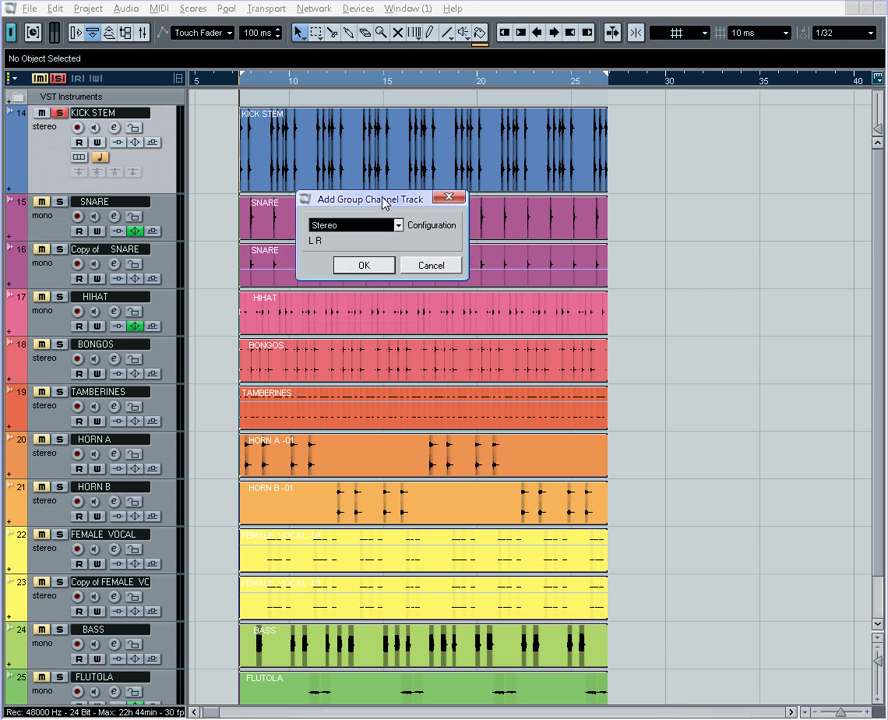
{"action": "left_click", "coordinate": [425, 265]}
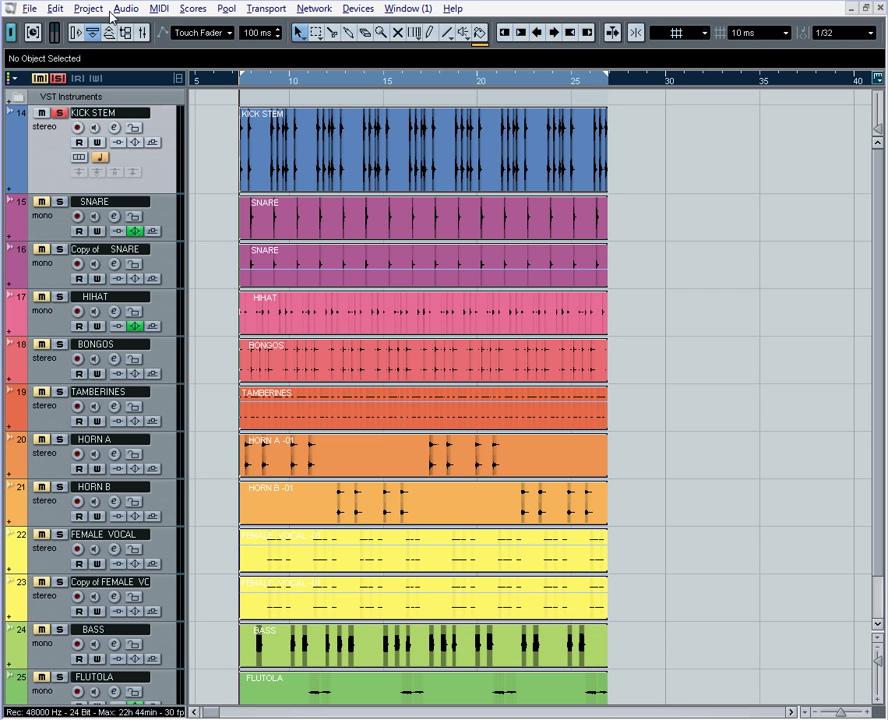
Step: Add a stereo group channel track, Group 1, and move it directly below KICK STEM
{"action": "left_click", "coordinate": [99, 10]}
{"action": "mouse_move", "coordinate": [212, 25]}
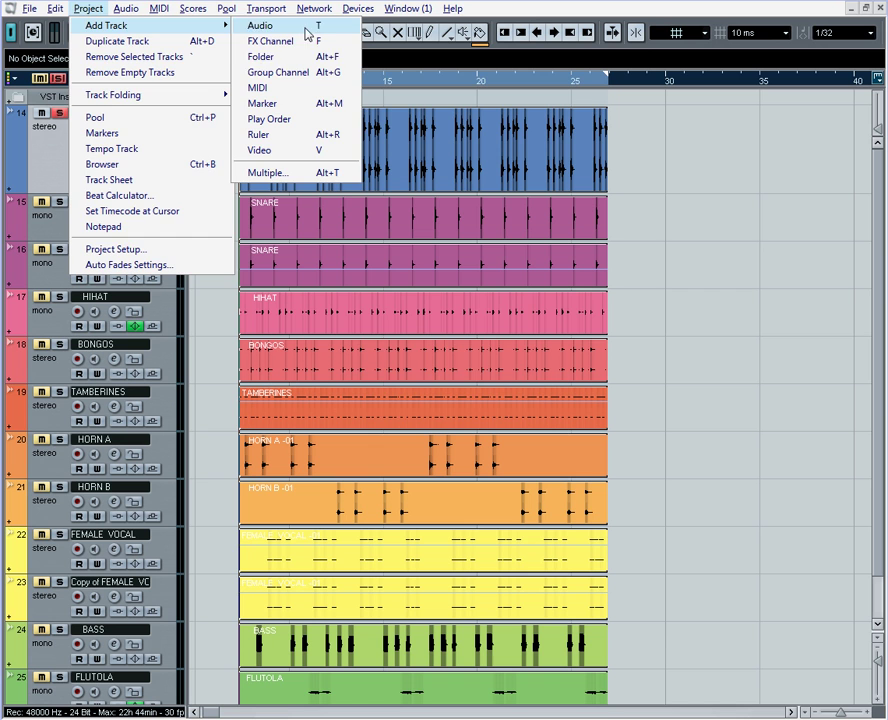
{"action": "left_click", "coordinate": [303, 73]}
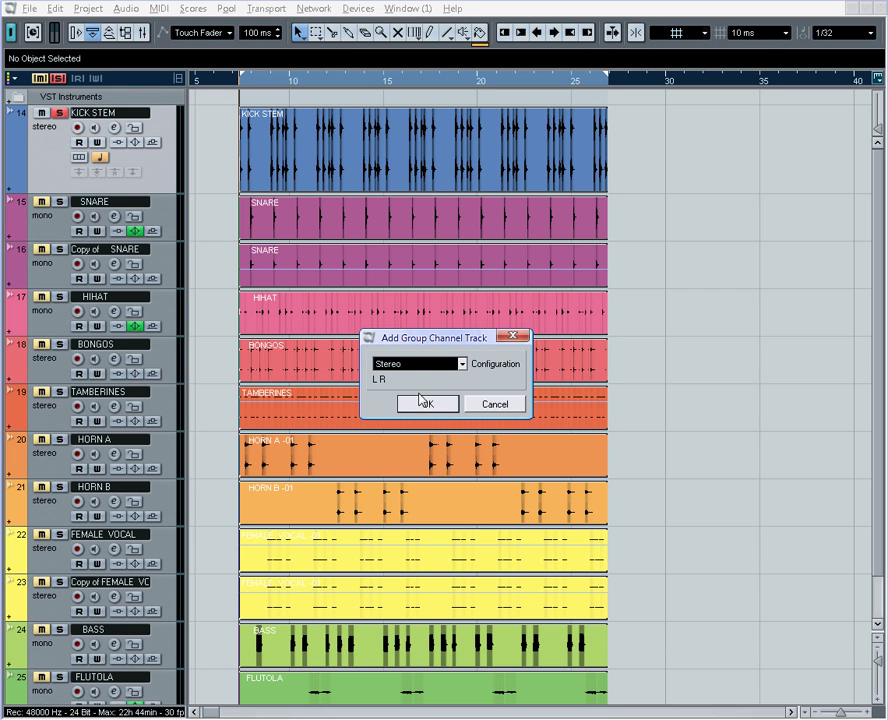
{"action": "left_click", "coordinate": [429, 404]}
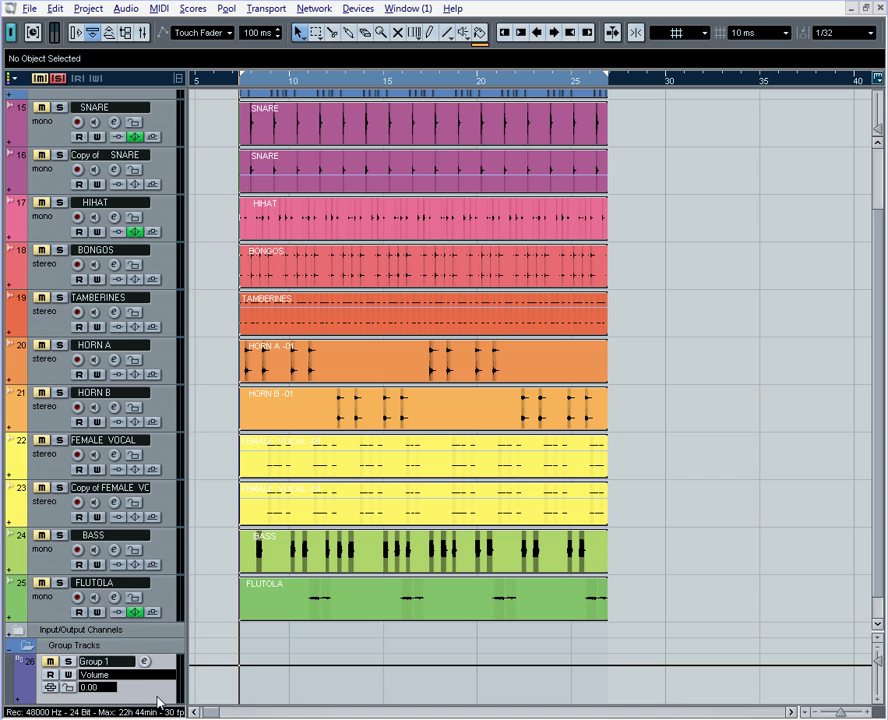
{"action": "left_click_drag", "start_coordinate": [162, 698], "coordinate": [150, 218]}
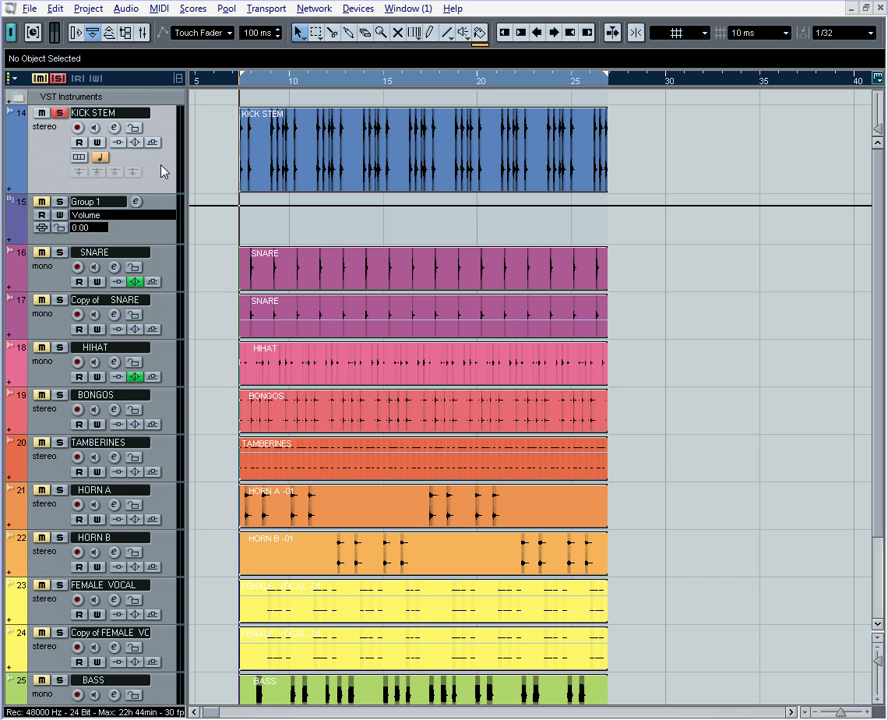
Step: Duplicate KICK STEM as 'Copy of KICK STEM' and colour the copy's event orange
{"action": "right_click", "coordinate": [162, 172]}
{"action": "left_click", "coordinate": [192, 190]}
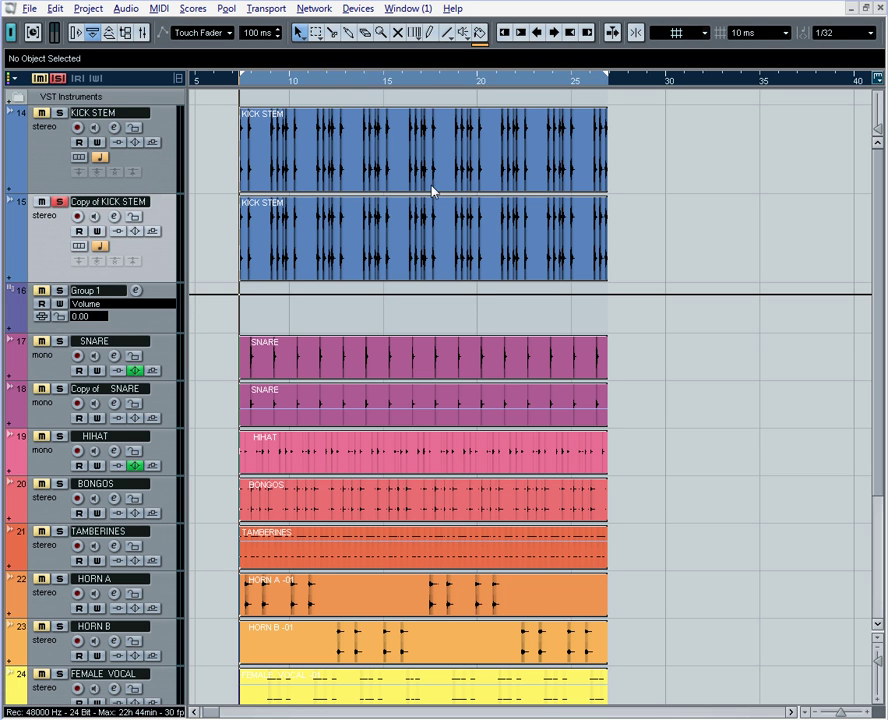
{"action": "left_click", "coordinate": [478, 35]}
{"action": "left_click", "coordinate": [436, 256]}
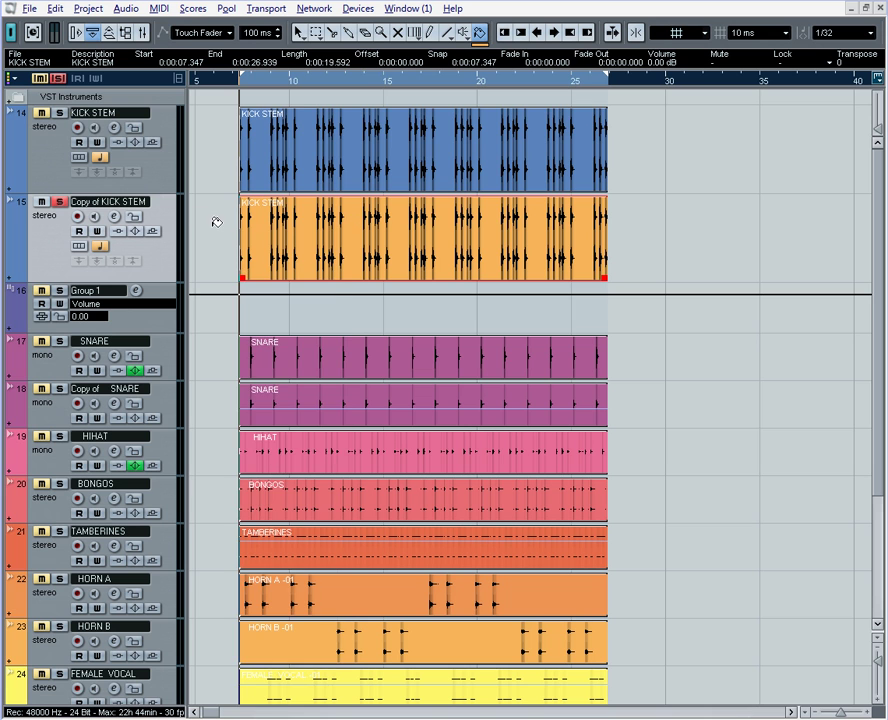
{"action": "right_click", "coordinate": [218, 232]}
{"action": "left_click", "coordinate": [242, 237]}
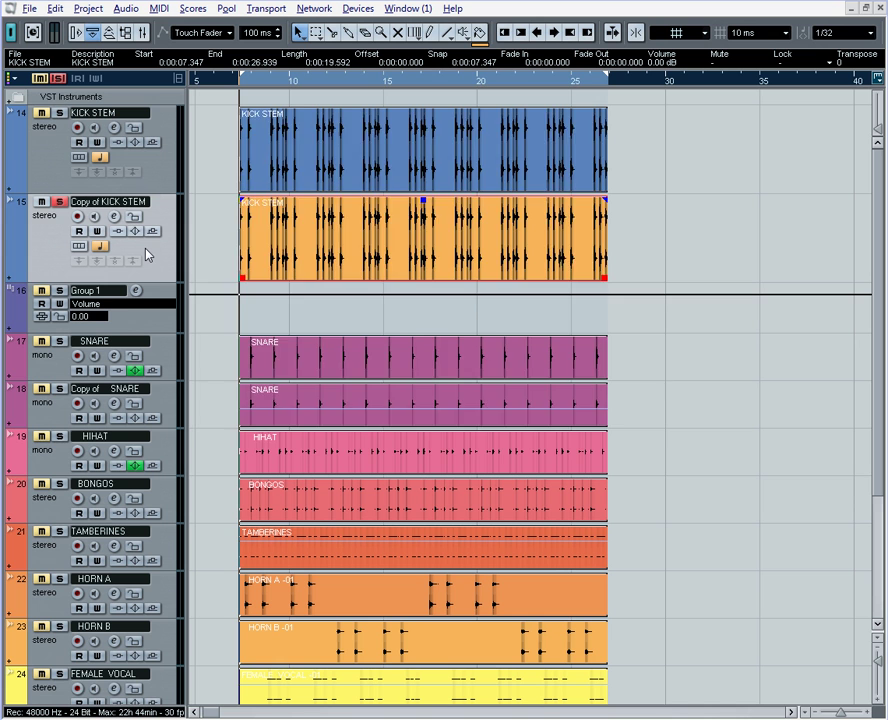
Step: Insert TestGenerator on Copy of KICK STEM, producing a 50 Hz sine at -2 dB gain
{"action": "key", "text": "e"}
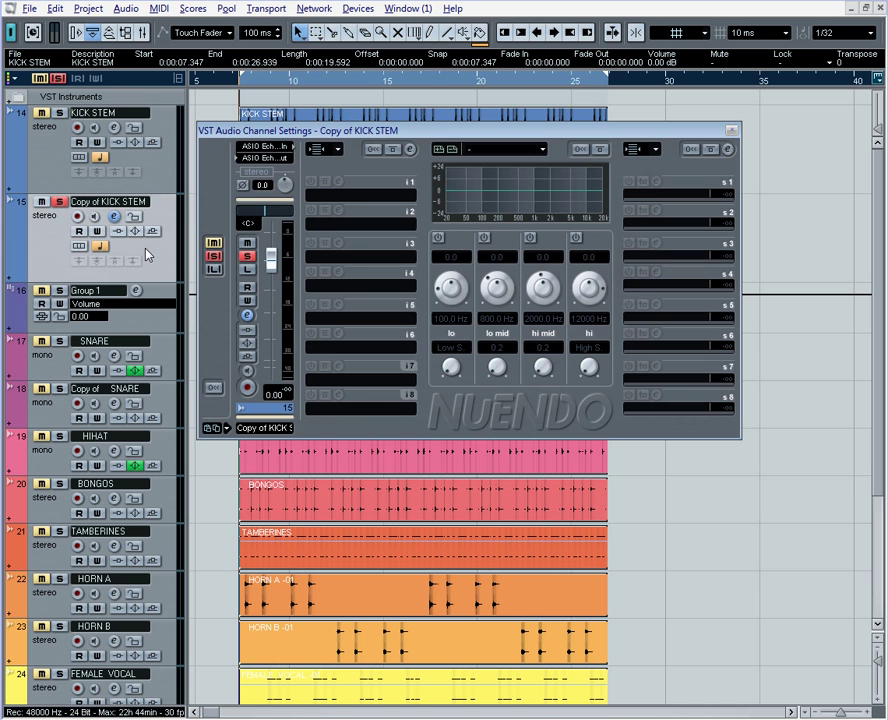
{"action": "left_click", "coordinate": [345, 193]}
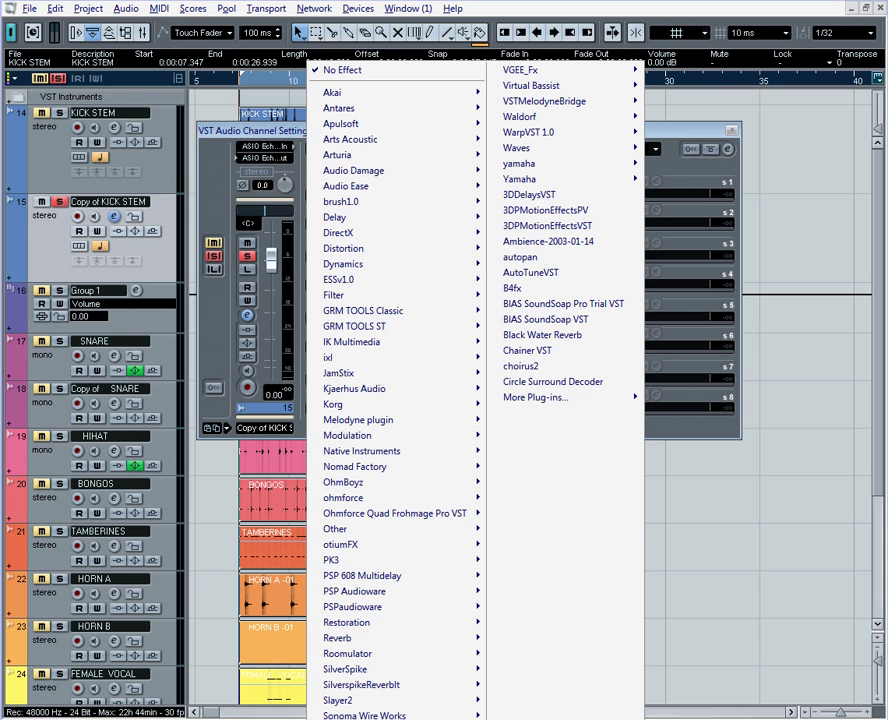
{"action": "key", "text": "Escape"}
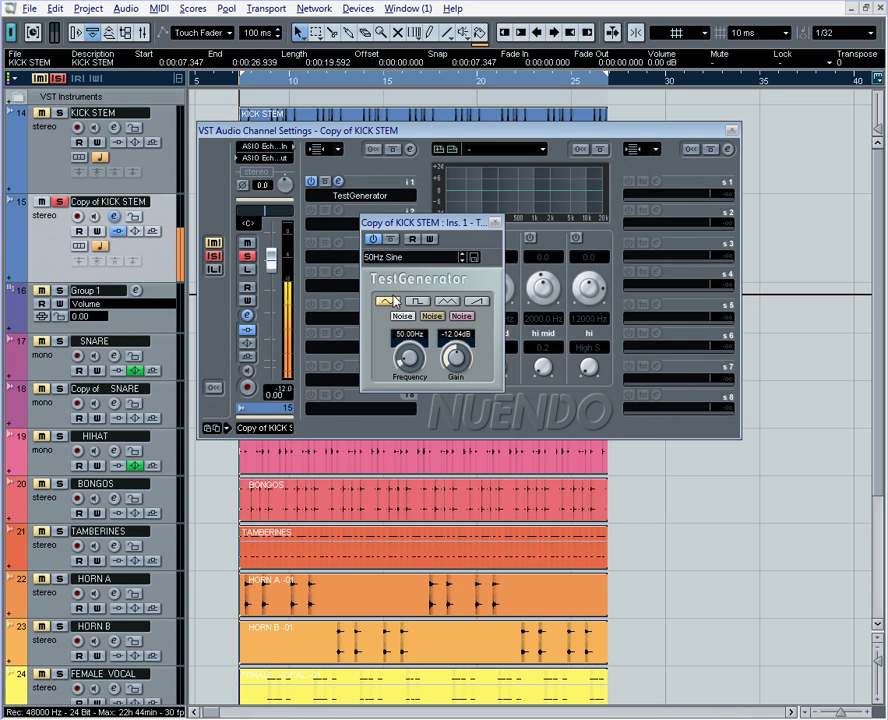
{"action": "left_click", "coordinate": [459, 336]}
{"action": "type", "text": "-2"}
{"action": "key", "text": "Return"}
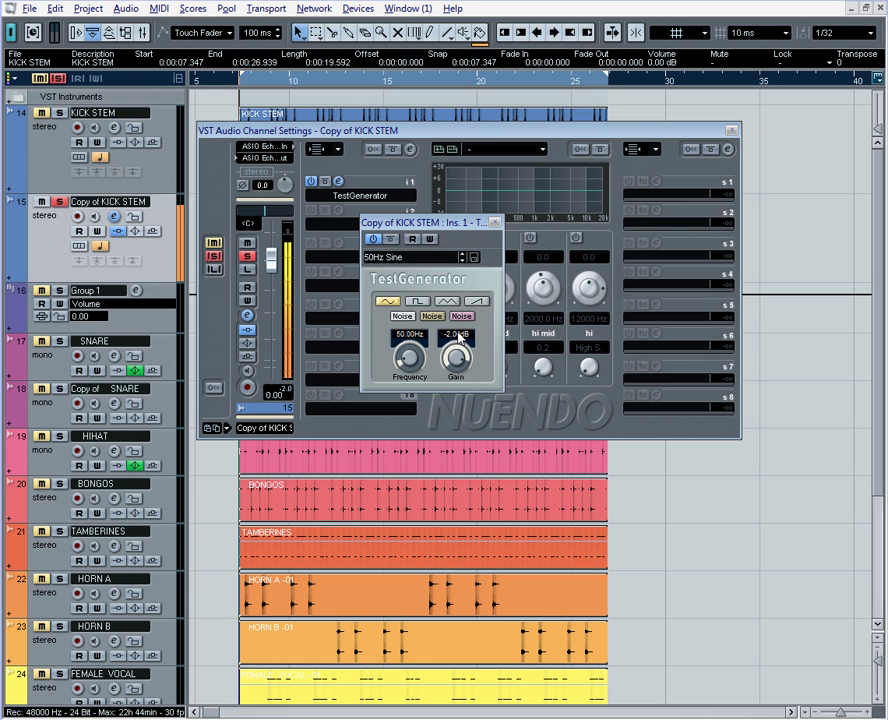
{"action": "left_click", "coordinate": [494, 222]}
{"action": "left_click", "coordinate": [731, 131]}
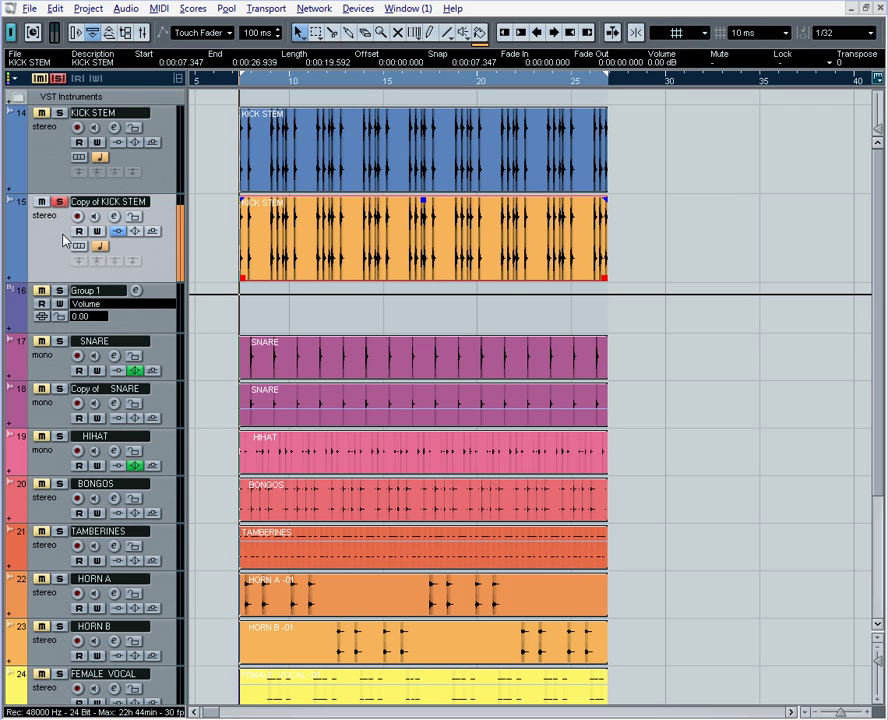
{"action": "left_click", "coordinate": [29, 8]}
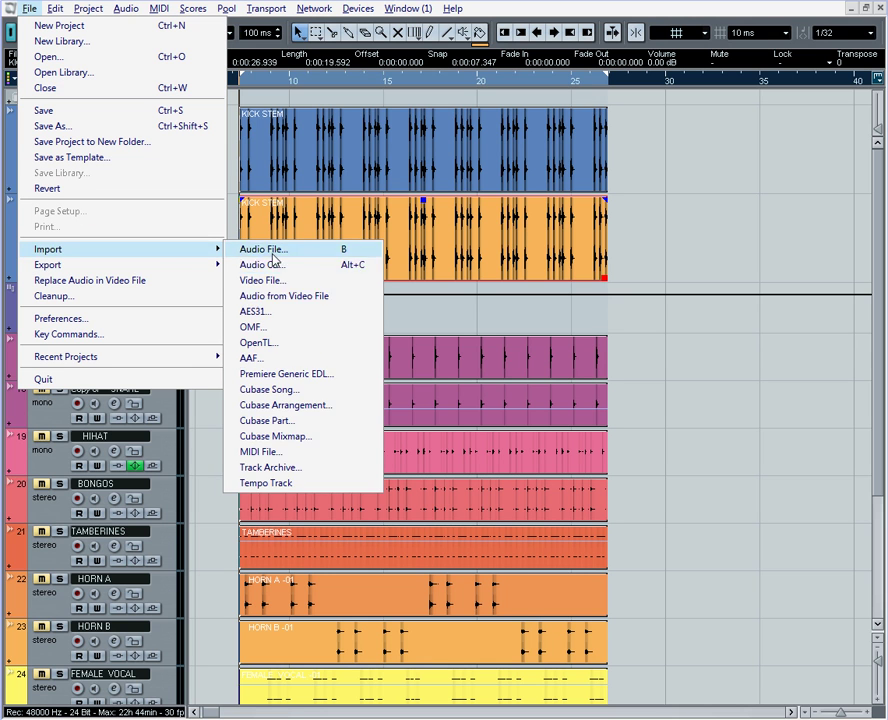
{"action": "mouse_move", "coordinate": [193, 267]}
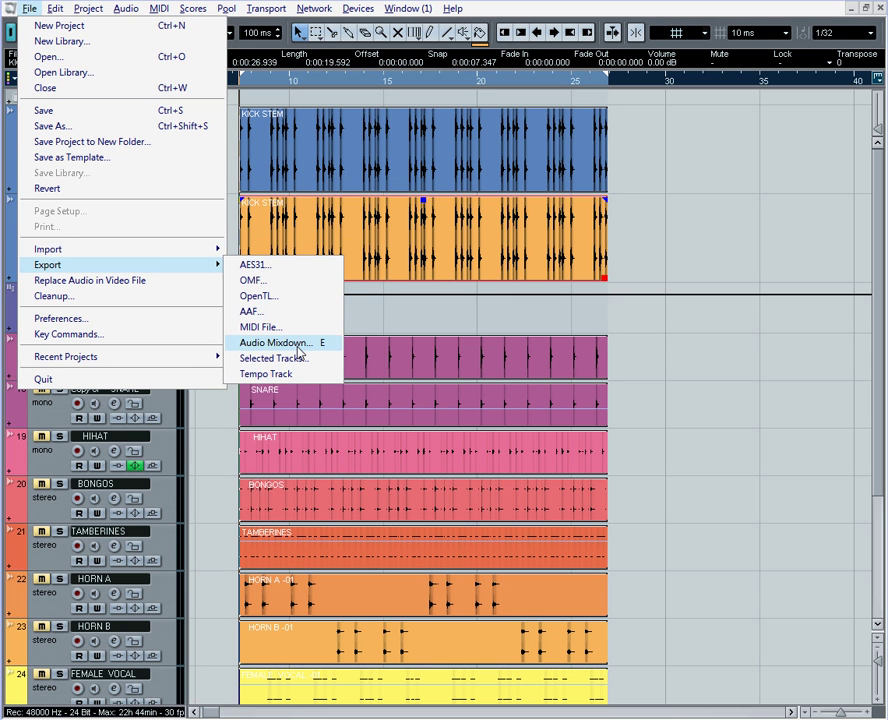
{"action": "left_click", "coordinate": [481, 322]}
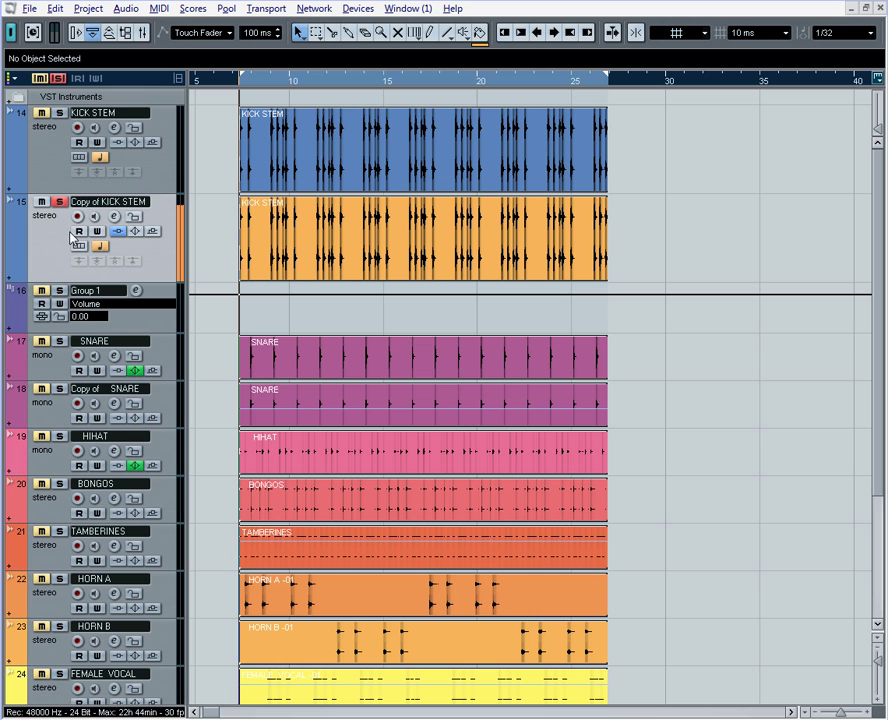
{"action": "left_click", "coordinate": [29, 14]}
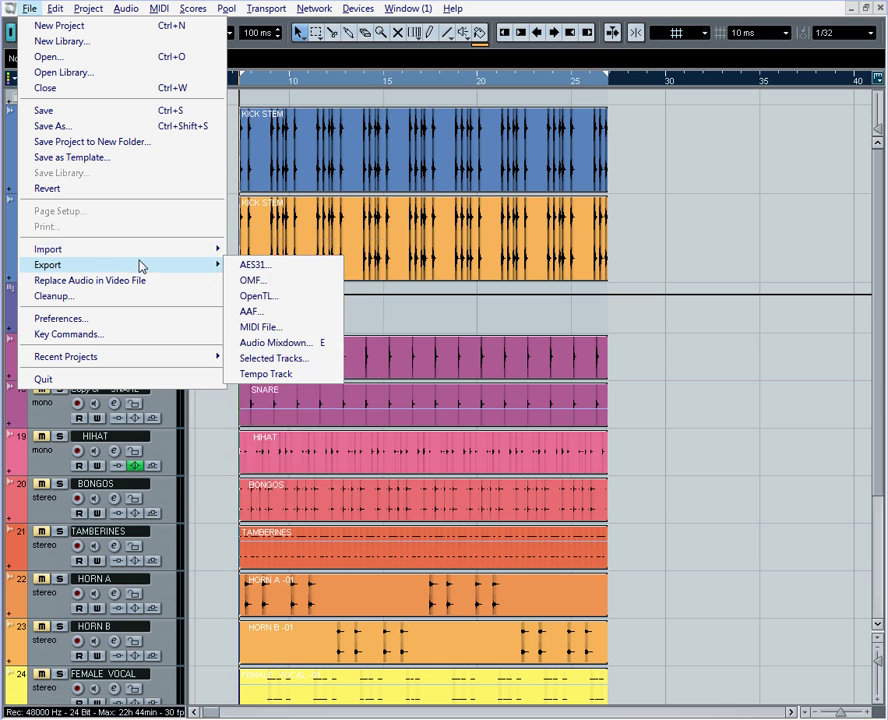
{"action": "mouse_move", "coordinate": [149, 253]}
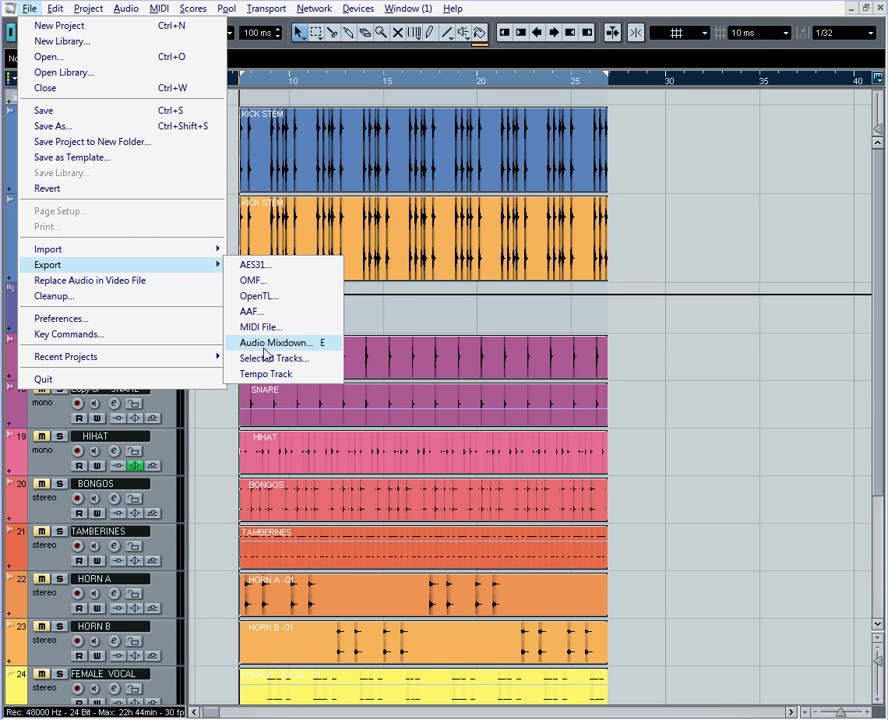
{"action": "left_click", "coordinate": [268, 342]}
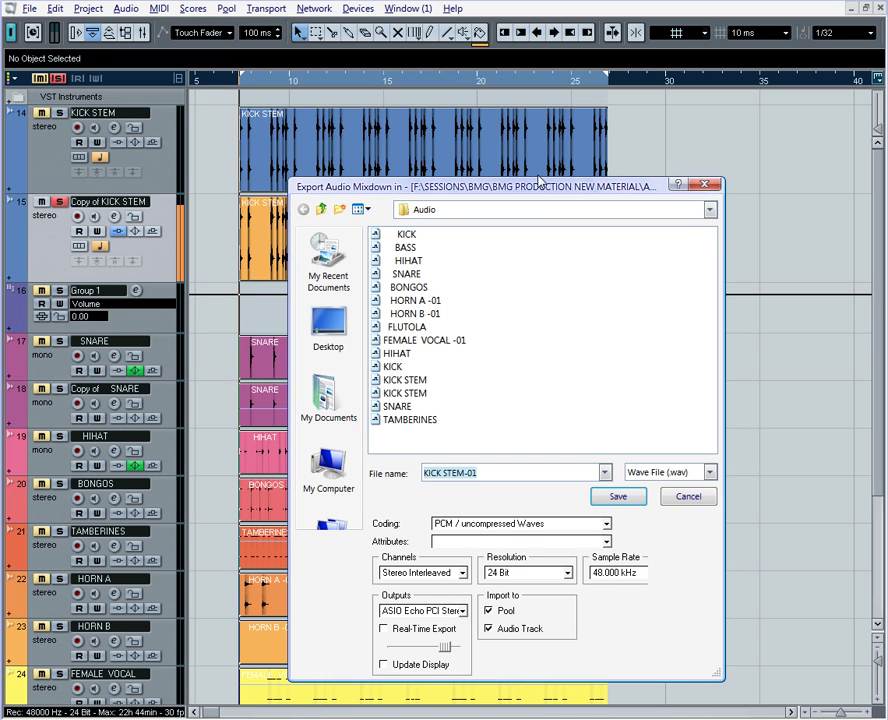
{"action": "left_click_drag", "start_coordinate": [535, 190], "coordinate": [508, 106]}
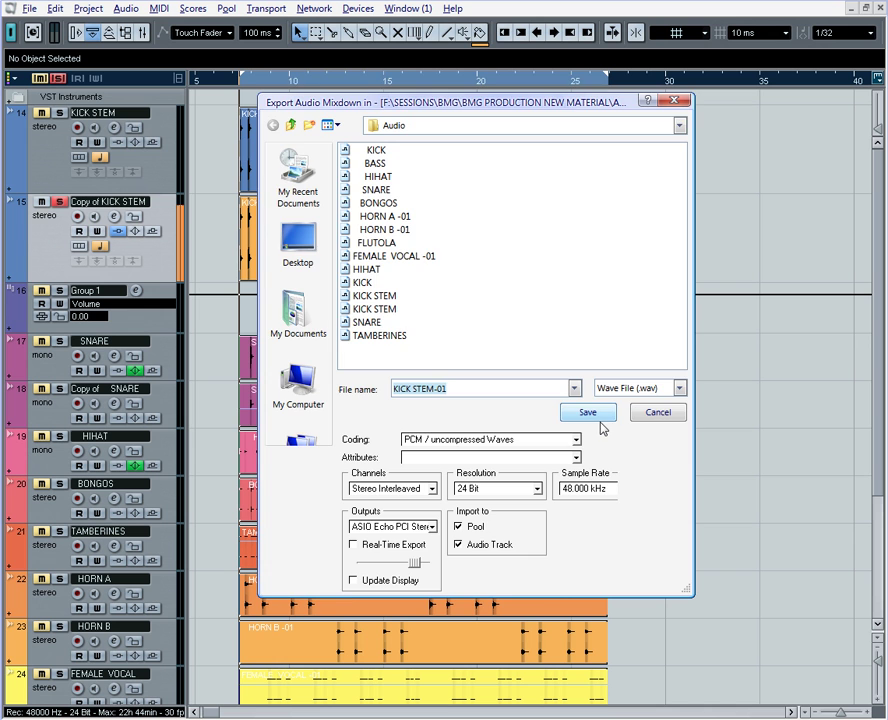
{"action": "left_click", "coordinate": [658, 413]}
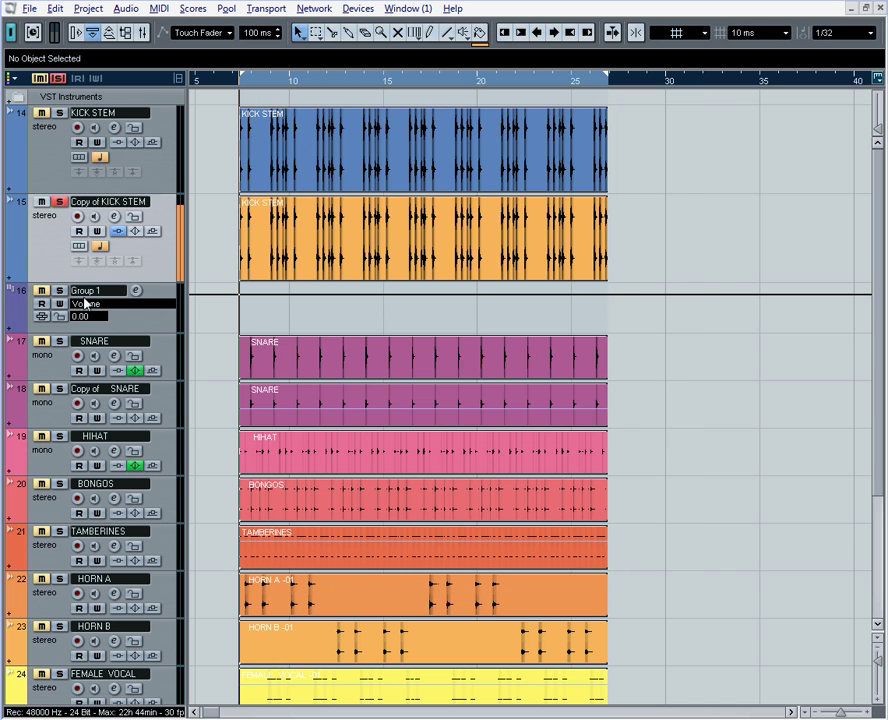
Step: Bypass and remove the TestGenerator insert from Copy of KICK STEM, then find the new KICK TONE ENHANCEMENT track
{"action": "left_click", "coordinate": [115, 218]}
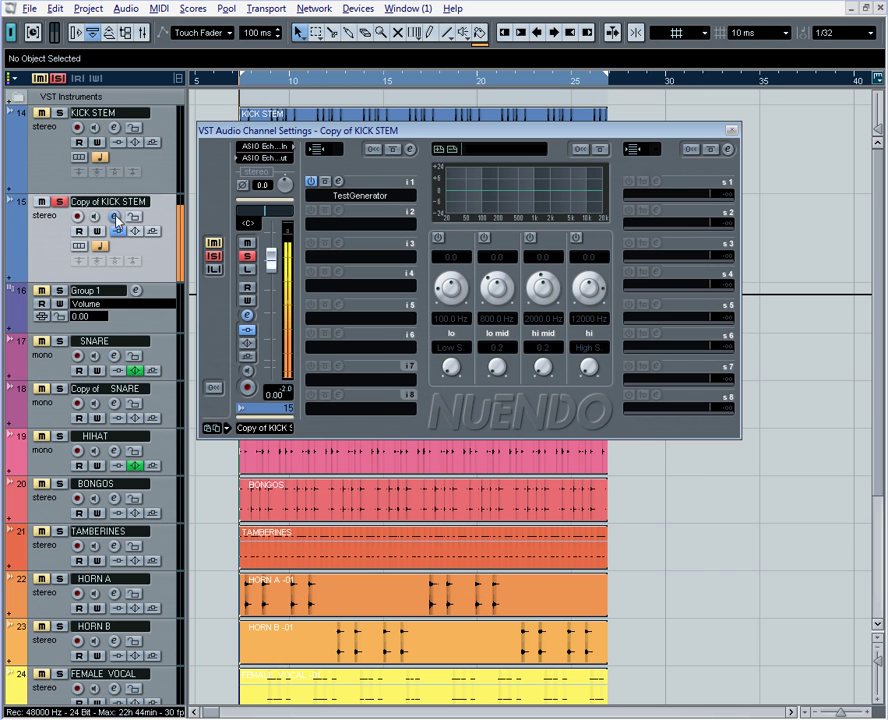
{"action": "left_click", "coordinate": [311, 181]}
{"action": "left_click", "coordinate": [317, 188]}
{"action": "left_click", "coordinate": [345, 70]}
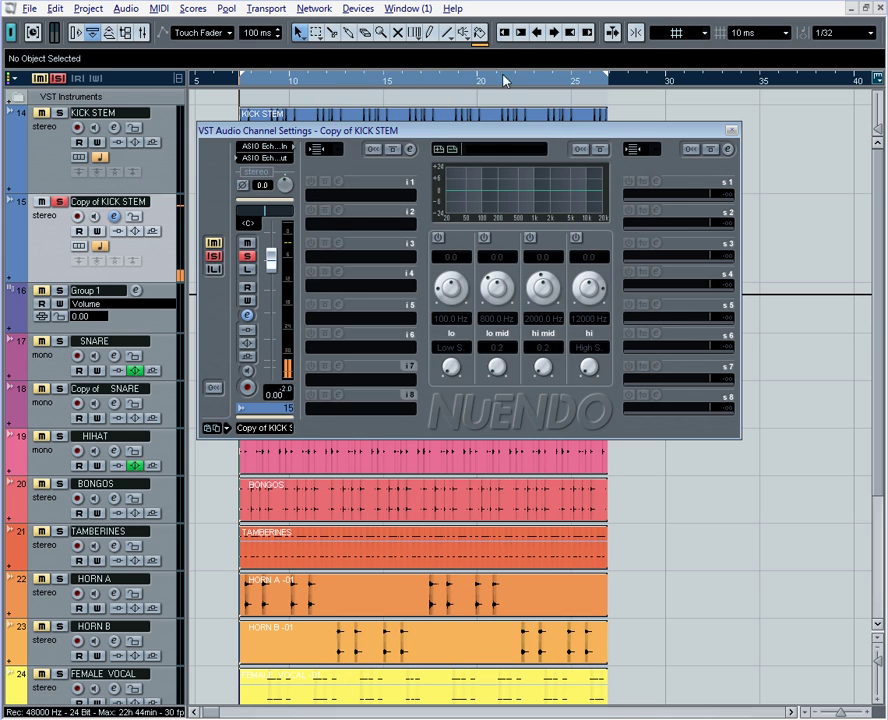
{"action": "left_click", "coordinate": [731, 130]}
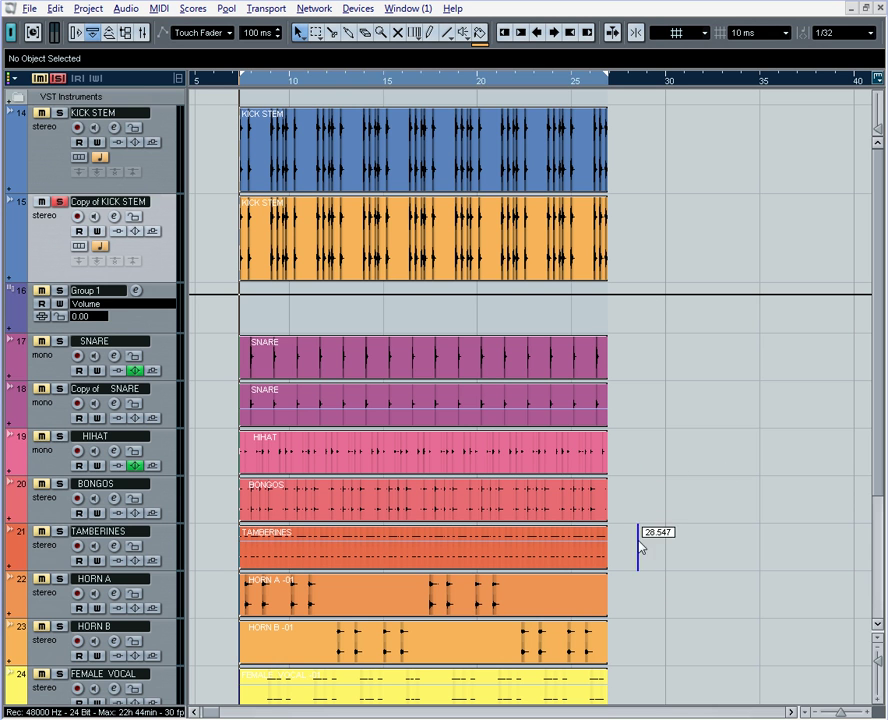
{"action": "scroll", "coordinate": [646, 664], "scroll_direction": "down", "scroll_amount": 3}
{"action": "scroll", "coordinate": [641, 697], "scroll_direction": "down", "scroll_amount": 3}
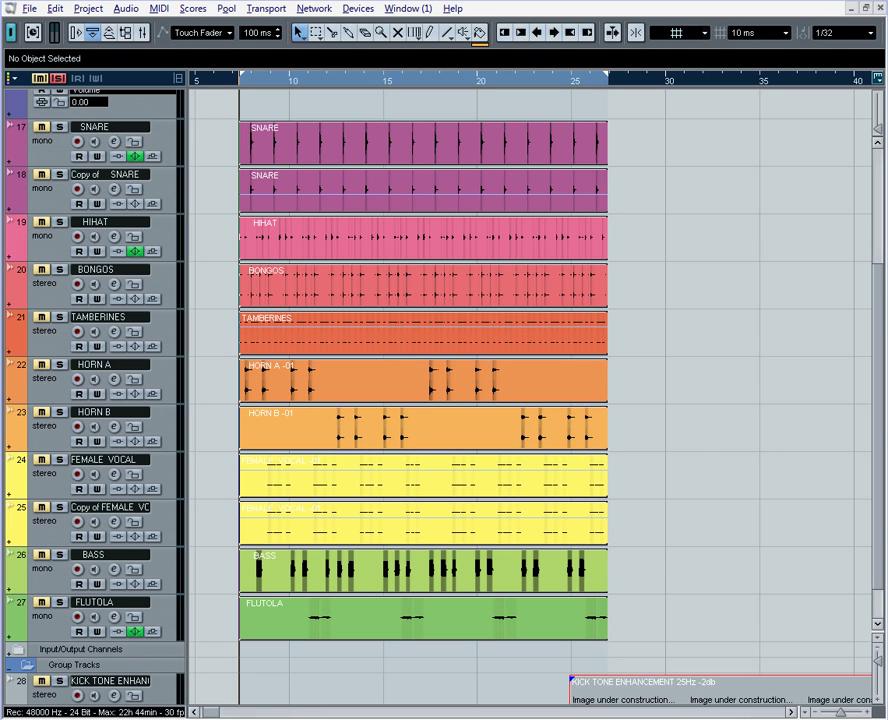
Step: Move the KICK TONE ENHANCEMENT event to the song start and its track below Copy of KICK STEM
{"action": "left_click_drag", "start_coordinate": [645, 692], "coordinate": [281, 694]}
{"action": "scroll", "coordinate": [404, 617], "scroll_direction": "down", "scroll_amount": 1}
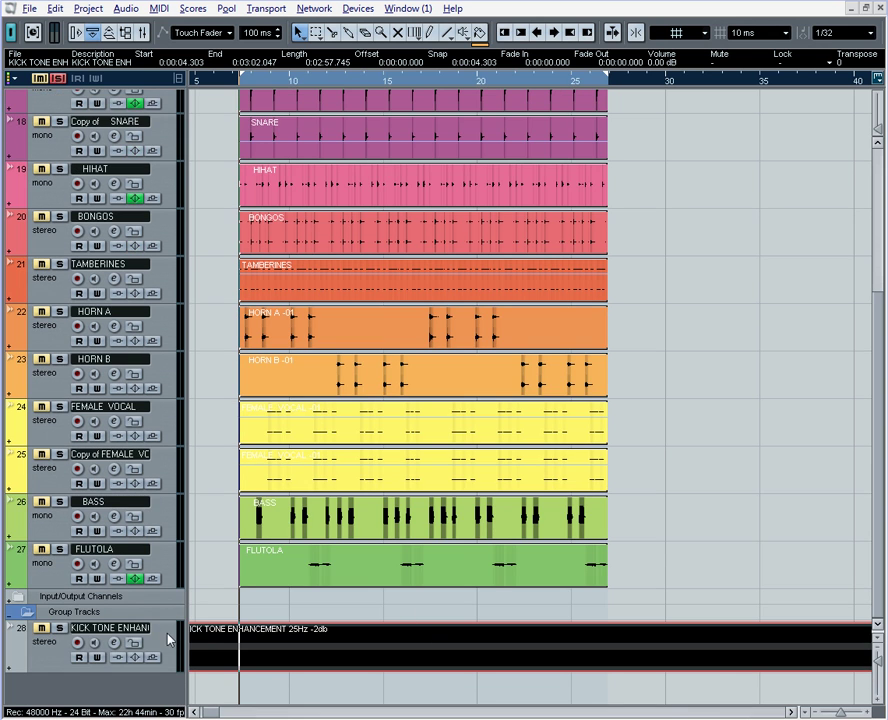
{"action": "scroll", "coordinate": [205, 180], "scroll_direction": "up", "scroll_amount": 5}
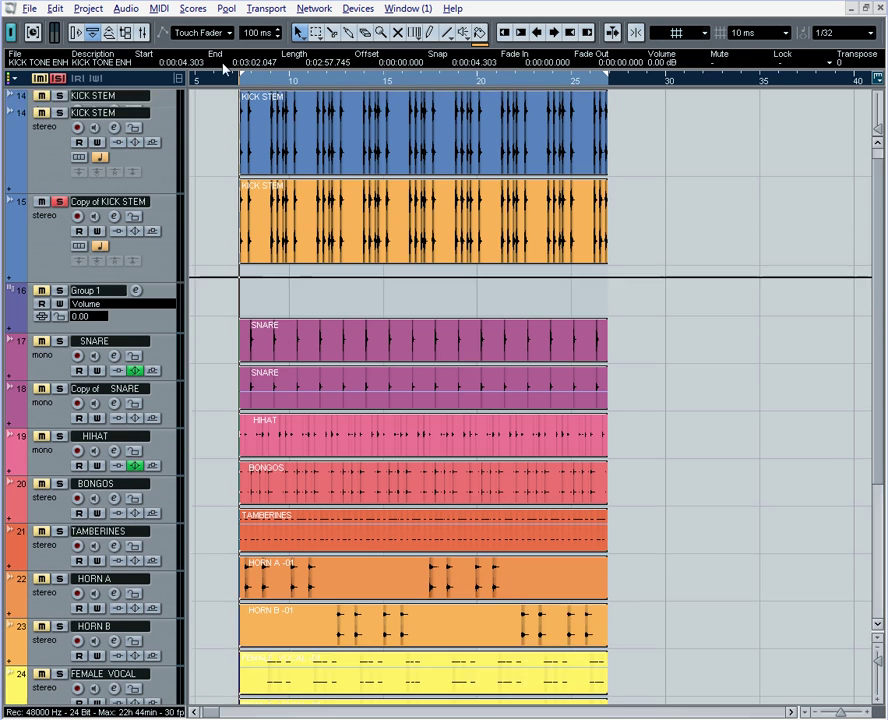
{"action": "scroll", "coordinate": [205, 210], "scroll_direction": "up", "scroll_amount": 1}
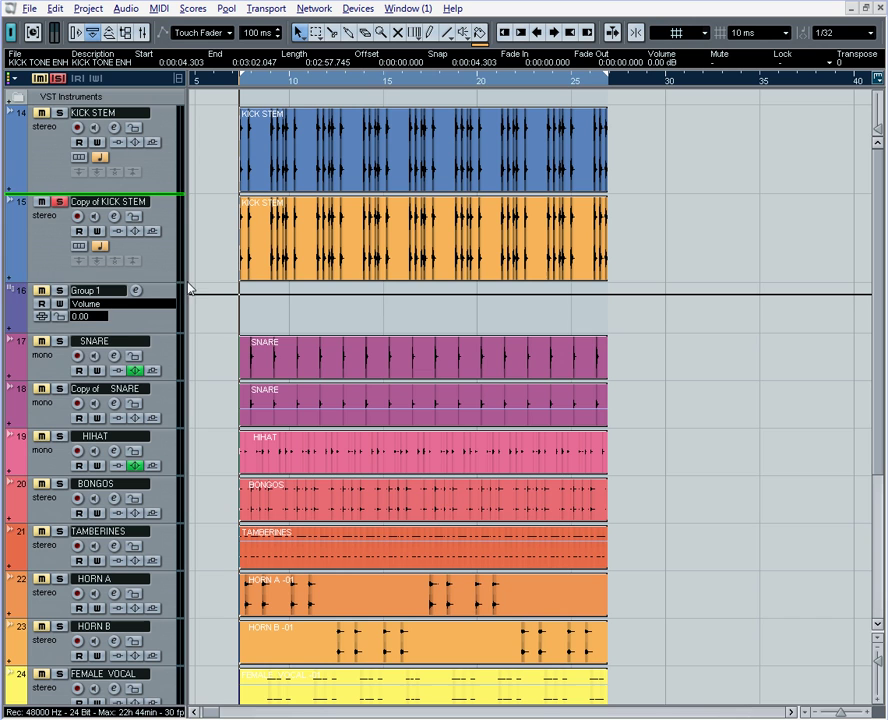
{"action": "left_click_drag", "start_coordinate": [188, 293], "coordinate": [188, 293]}
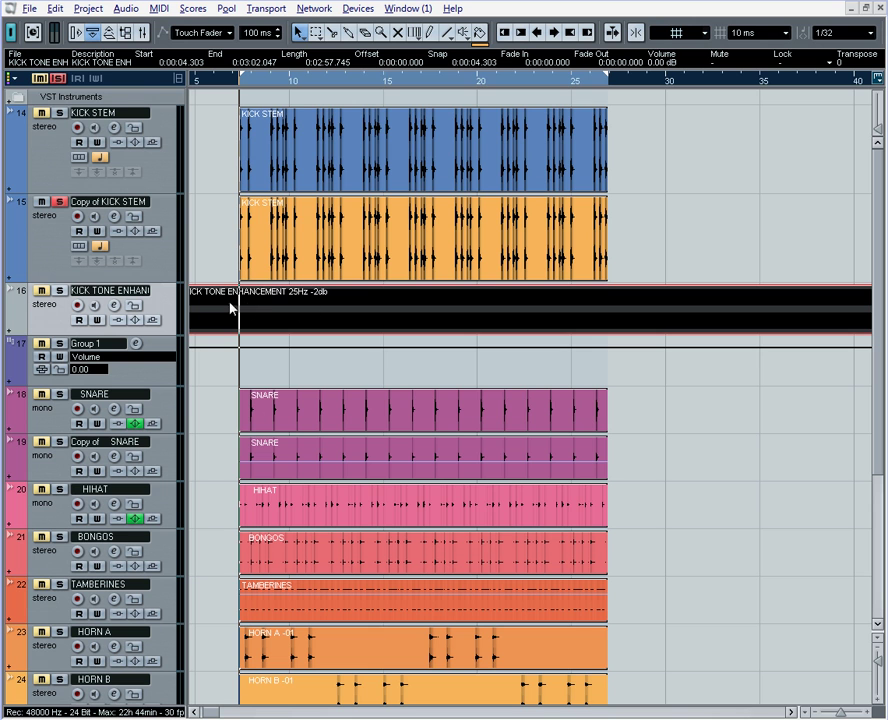
{"action": "key", "text": "Home"}
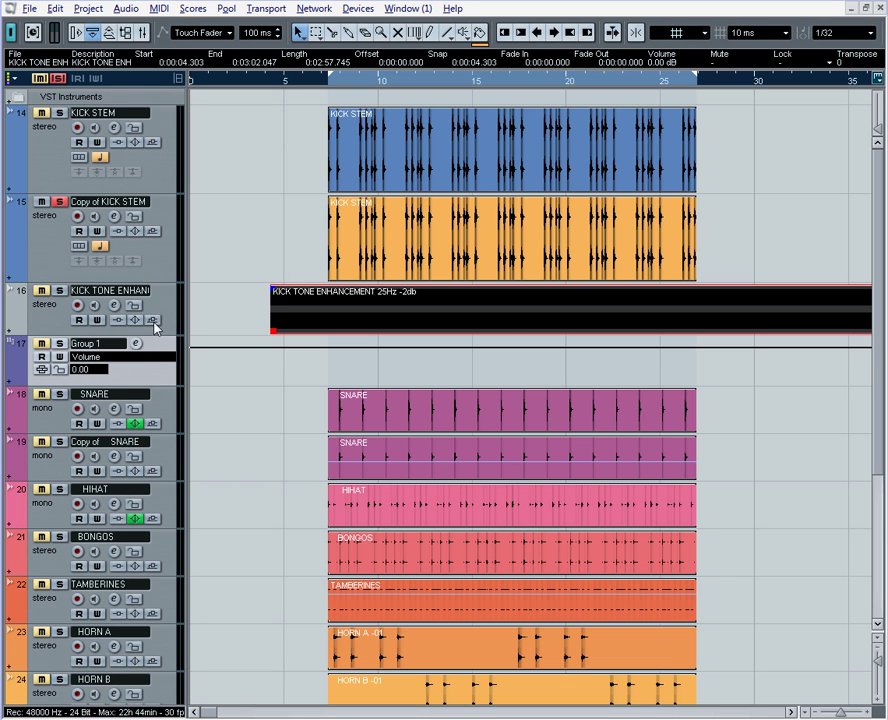
Step: Load Waves C1 comp-gate into insert slot 1 of Group 1's channel settings
{"action": "key", "text": "e"}
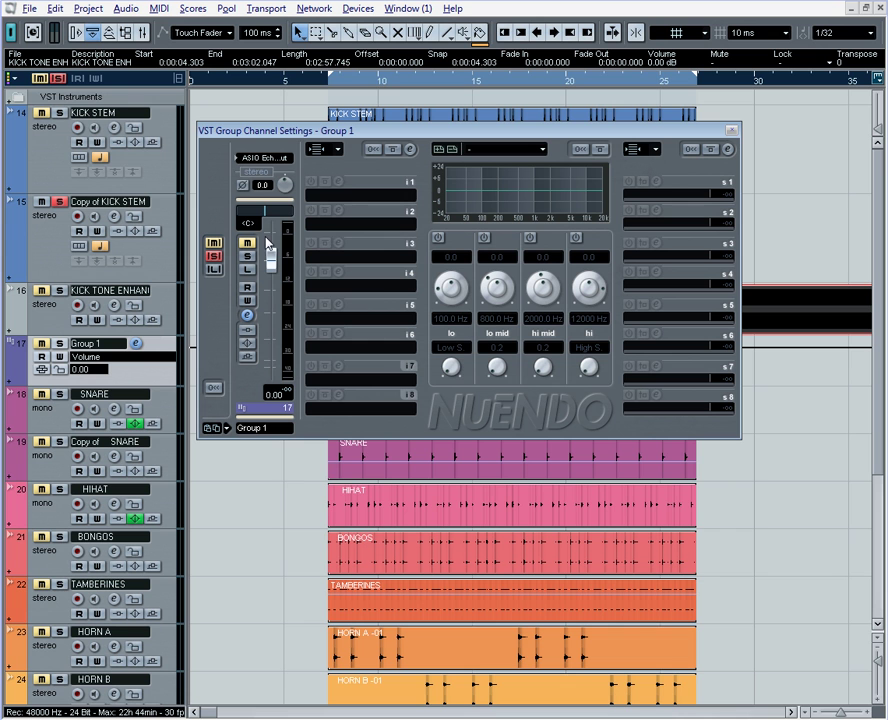
{"action": "left_click", "coordinate": [358, 196]}
{"action": "mouse_move", "coordinate": [570, 150]}
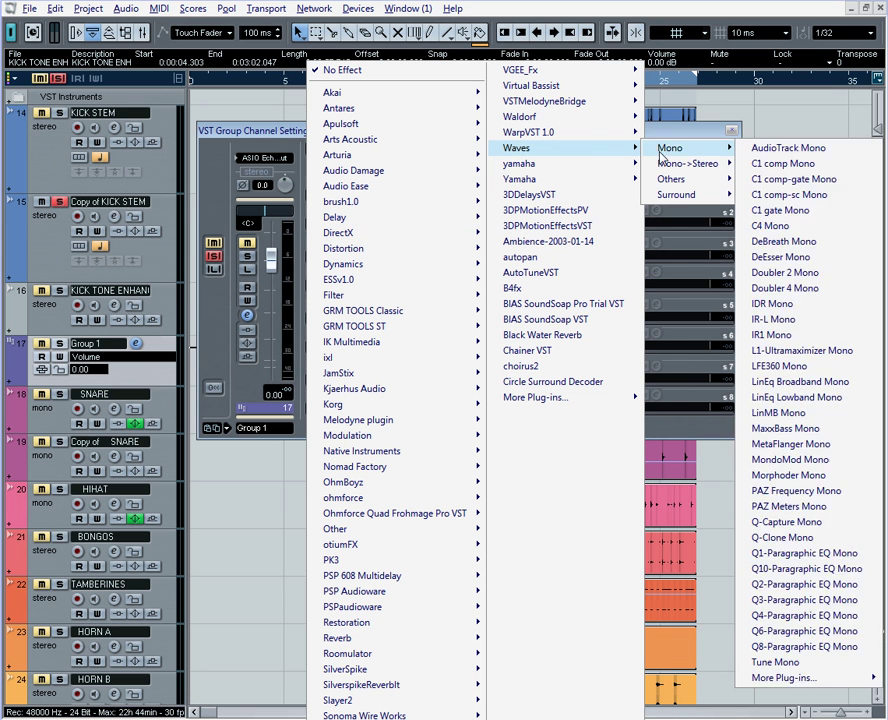
{"action": "mouse_move", "coordinate": [692, 178]}
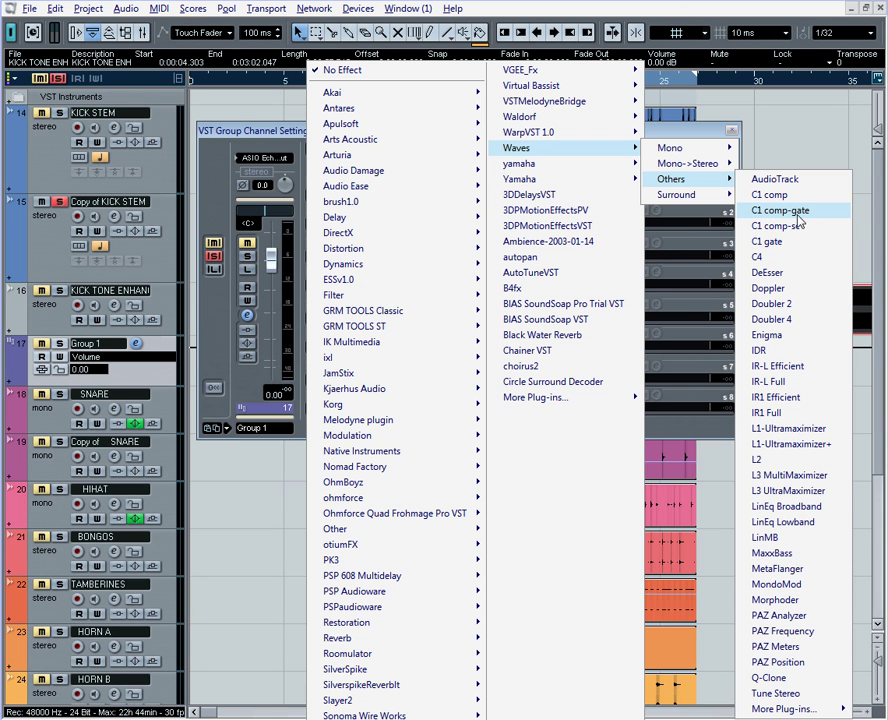
{"action": "left_click", "coordinate": [820, 218]}
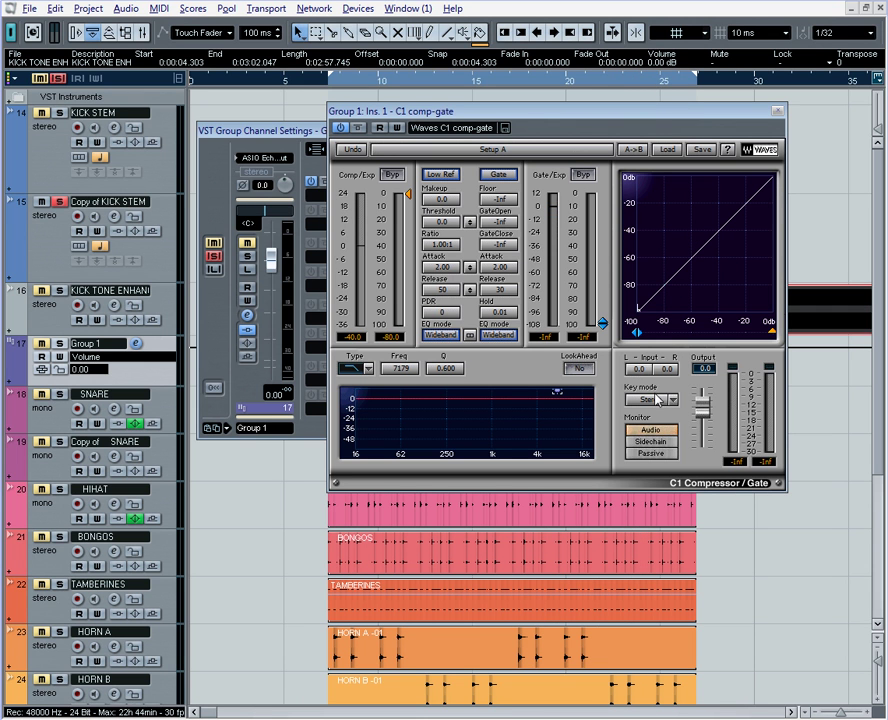
Step: Set the C1 key mode to L -> R and the gate threshold to about -31 dB
{"action": "left_click", "coordinate": [660, 400]}
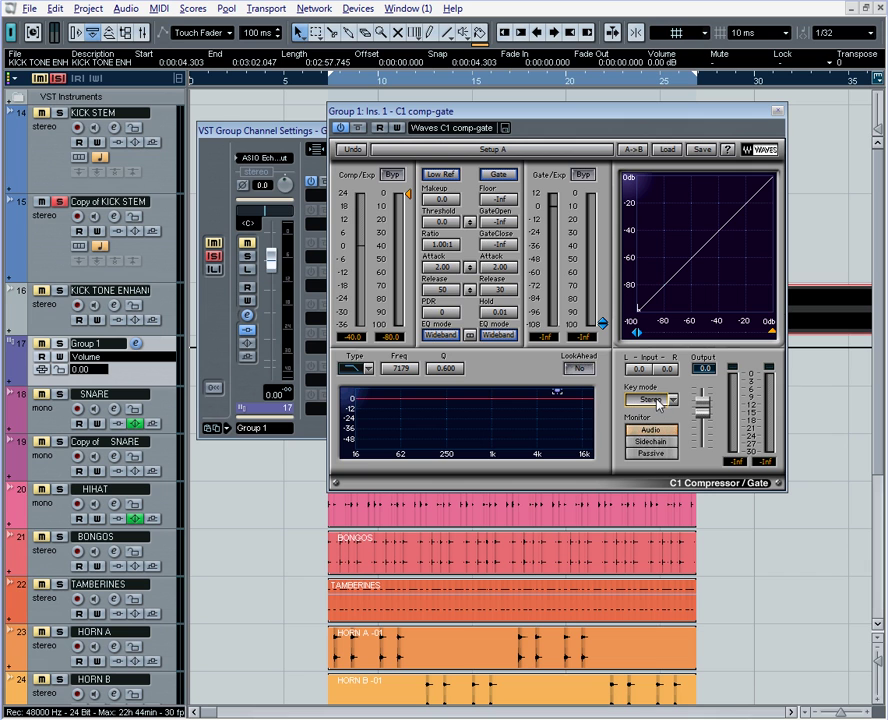
{"action": "left_click", "coordinate": [663, 402]}
{"action": "left_click_drag", "start_coordinate": [604, 324], "coordinate": [592, 173]}
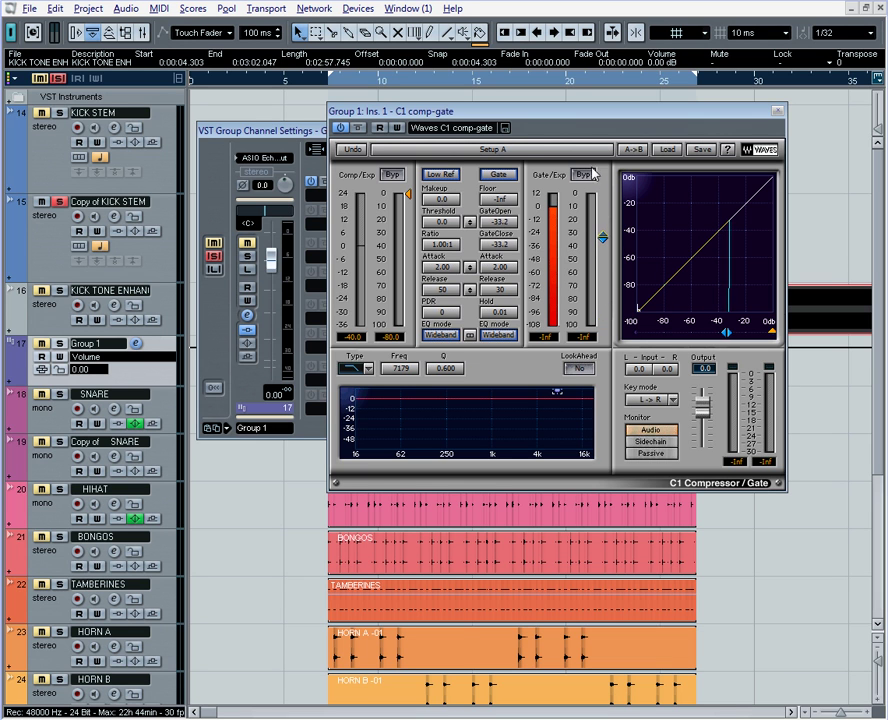
{"action": "left_click_drag", "start_coordinate": [604, 241], "coordinate": [601, 297]}
{"action": "left_click_drag", "start_coordinate": [603, 238], "coordinate": [607, 230]}
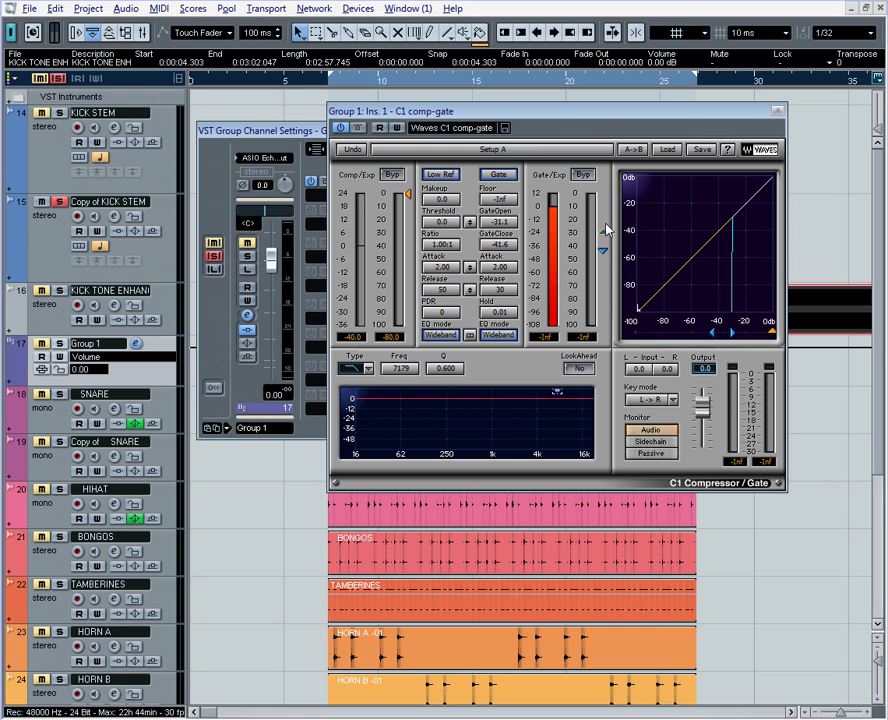
{"action": "left_click", "coordinate": [777, 111]}
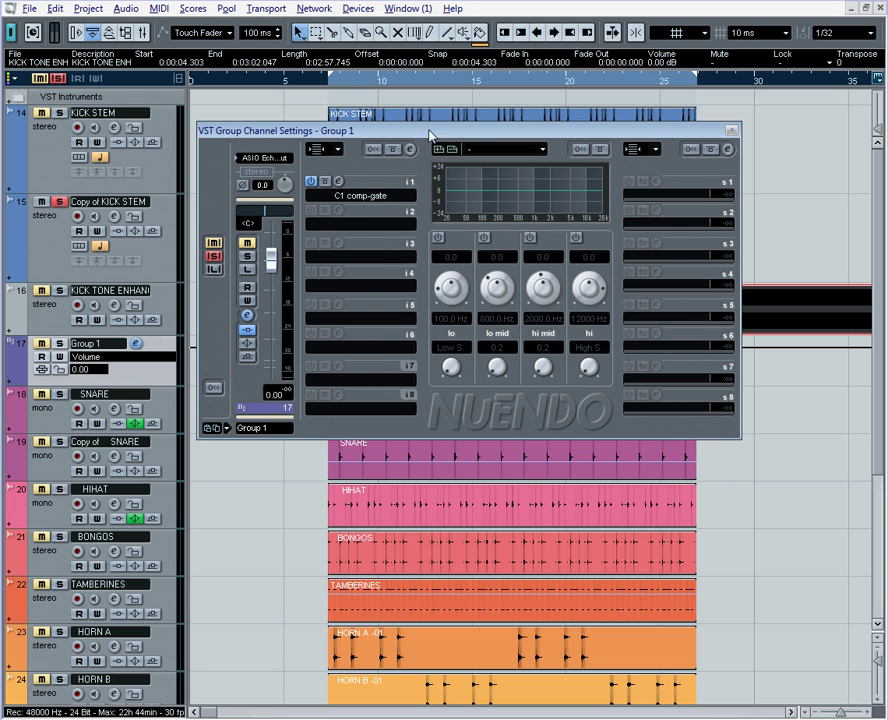
Step: Rename the group channel from 'Group 1' to 'SIDECHAIN' and close its settings
{"action": "left_click_drag", "start_coordinate": [430, 133], "coordinate": [448, 141]}
{"action": "double_click", "coordinate": [272, 431]}
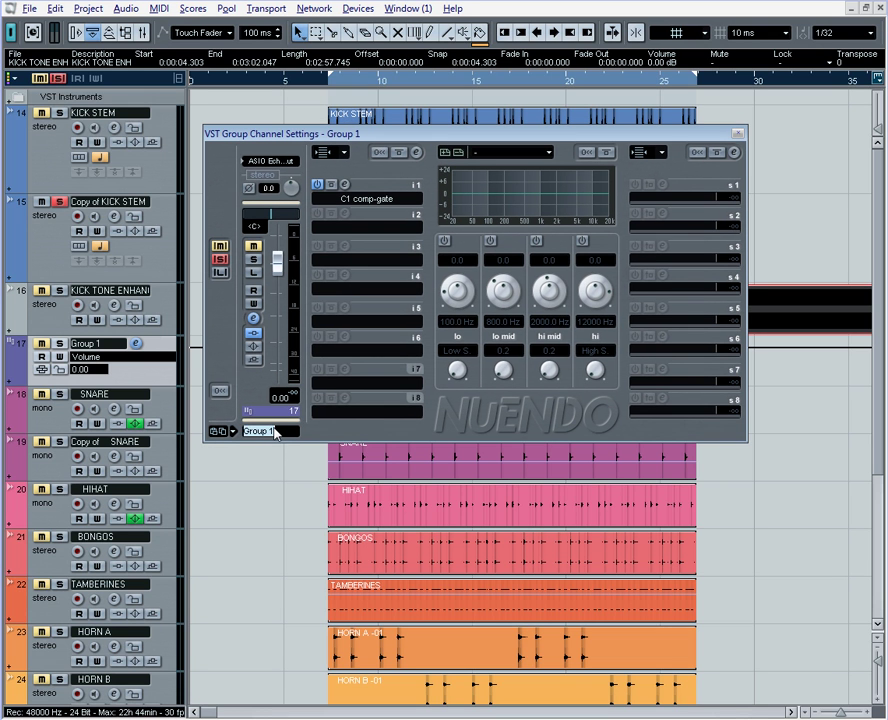
{"action": "key", "text": "BackSpace"}
{"action": "type", "text": "SIDECHAIN"}
{"action": "key", "text": "Return"}
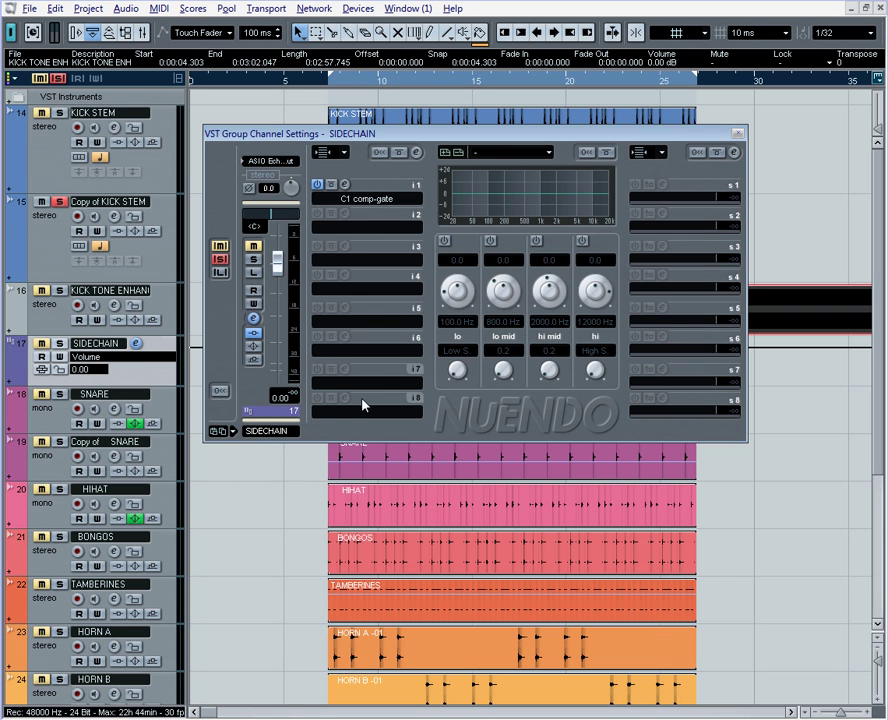
{"action": "left_click", "coordinate": [738, 132]}
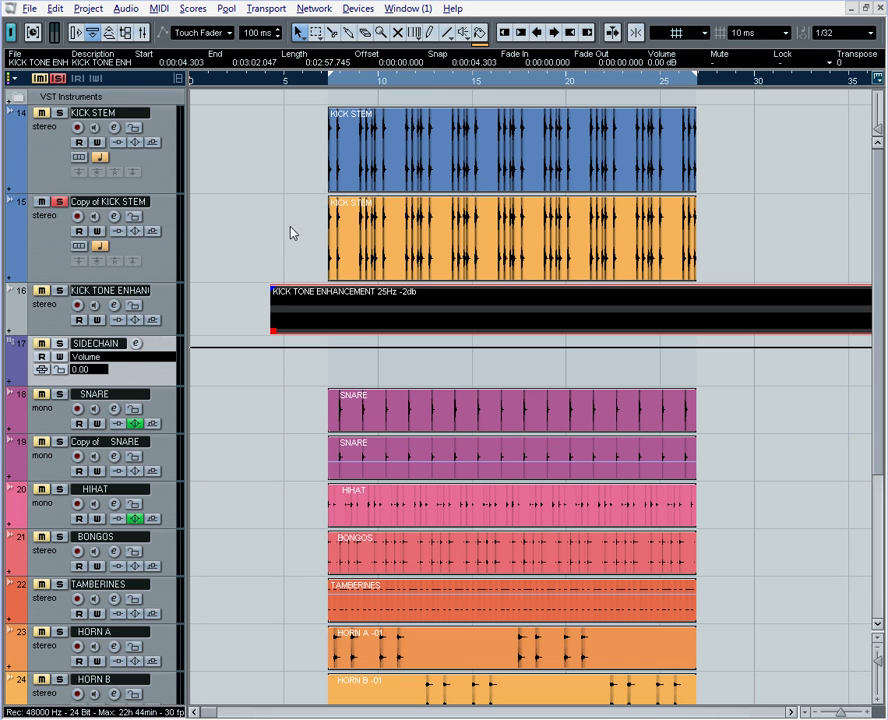
Step: Route Copy of KICK STEM's output to SIDECHAIN and pan it left
{"action": "left_click", "coordinate": [158, 262]}
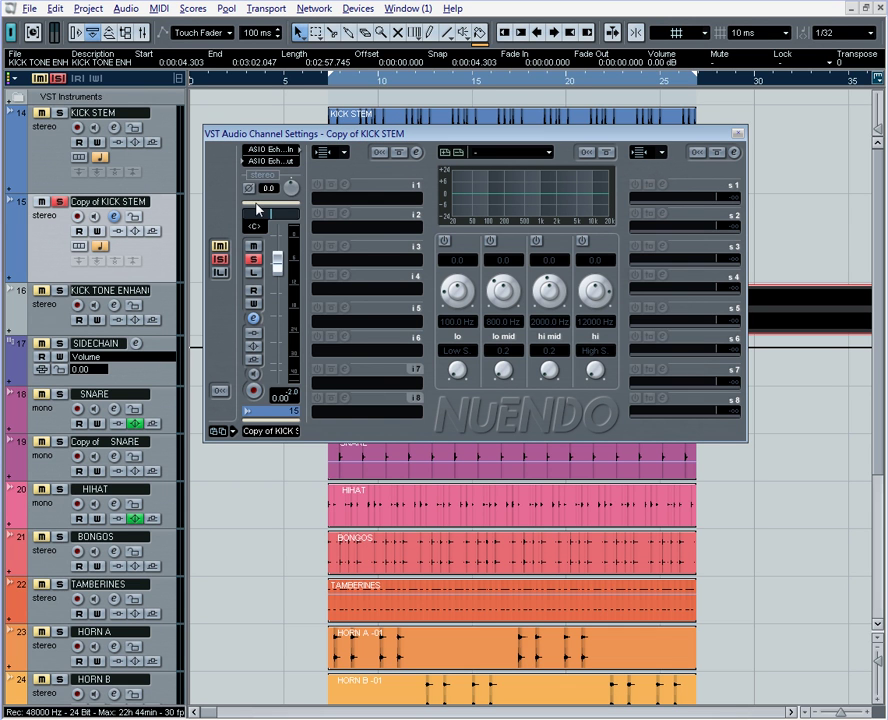
{"action": "left_click", "coordinate": [270, 161]}
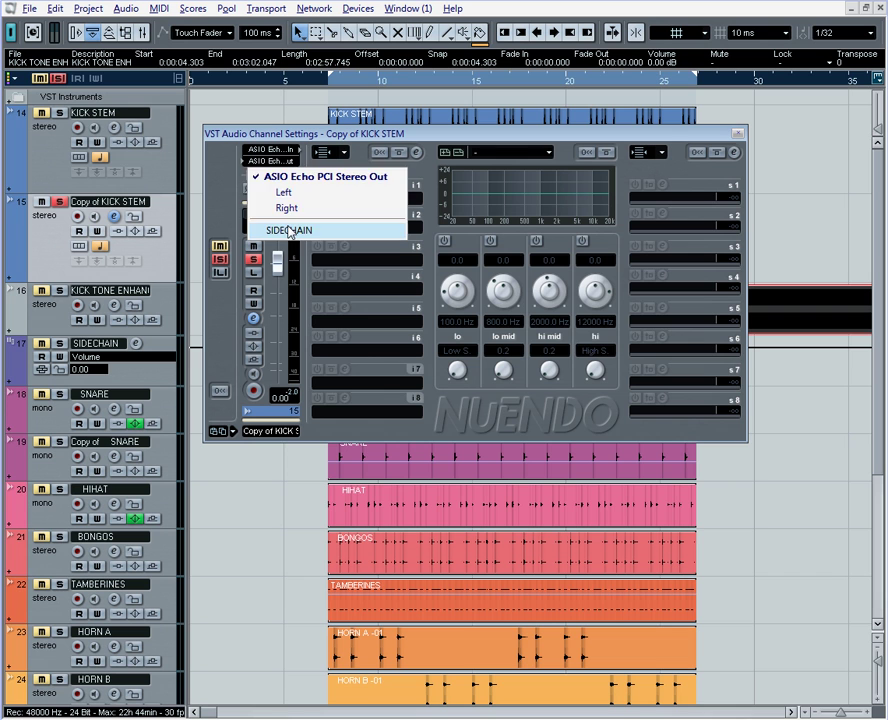
{"action": "left_click", "coordinate": [289, 231]}
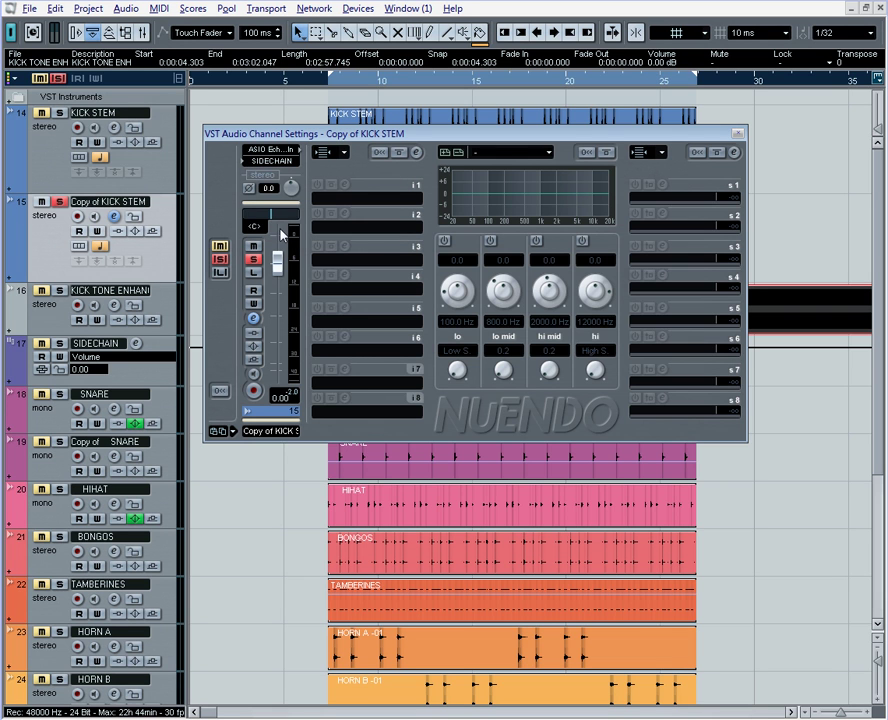
{"action": "left_click_drag", "start_coordinate": [259, 230], "coordinate": [180, 172]}
{"action": "left_click", "coordinate": [737, 131]}
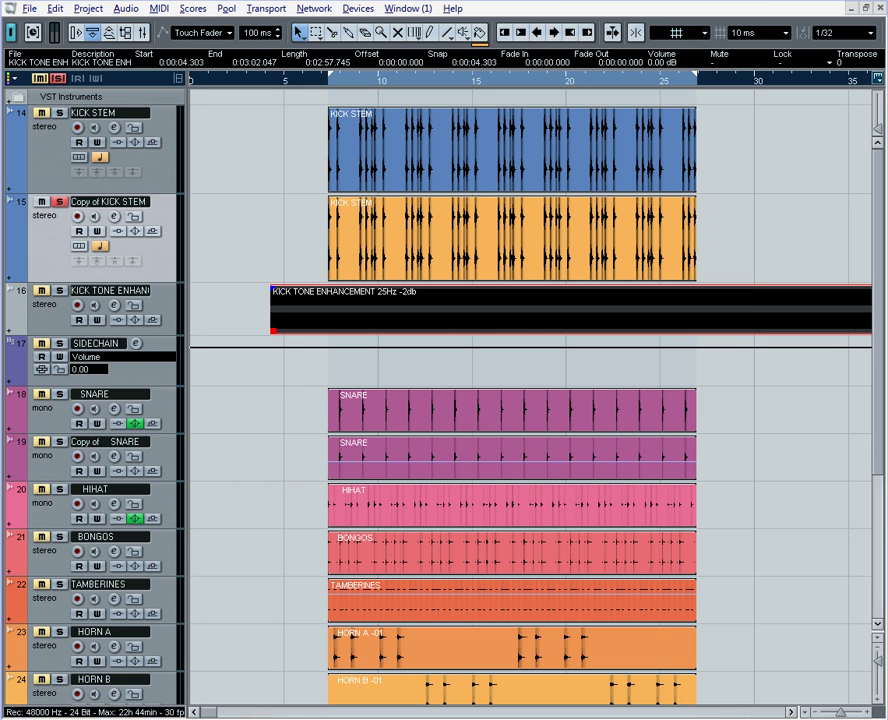
Step: Solo KICK TONE ENHANCEMENT, route its output to SIDECHAIN, and pan it hard right
{"action": "left_click", "coordinate": [59, 290]}
{"action": "left_click", "coordinate": [114, 305]}
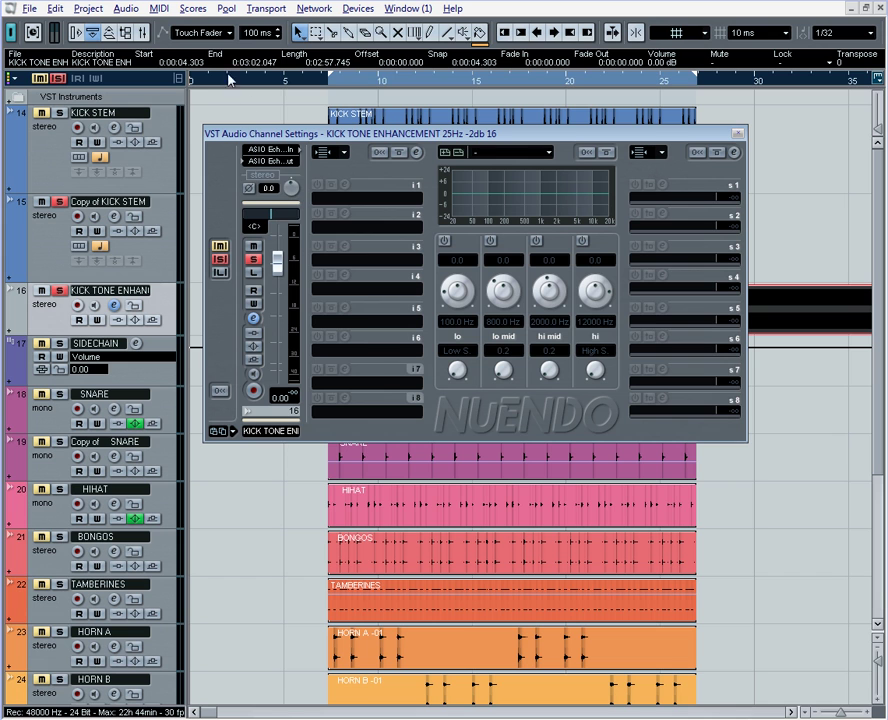
{"action": "left_click", "coordinate": [272, 162]}
{"action": "left_click", "coordinate": [289, 230]}
{"action": "left_click_drag", "start_coordinate": [255, 230], "coordinate": [292, 229]}
{"action": "left_click", "coordinate": [737, 132]}
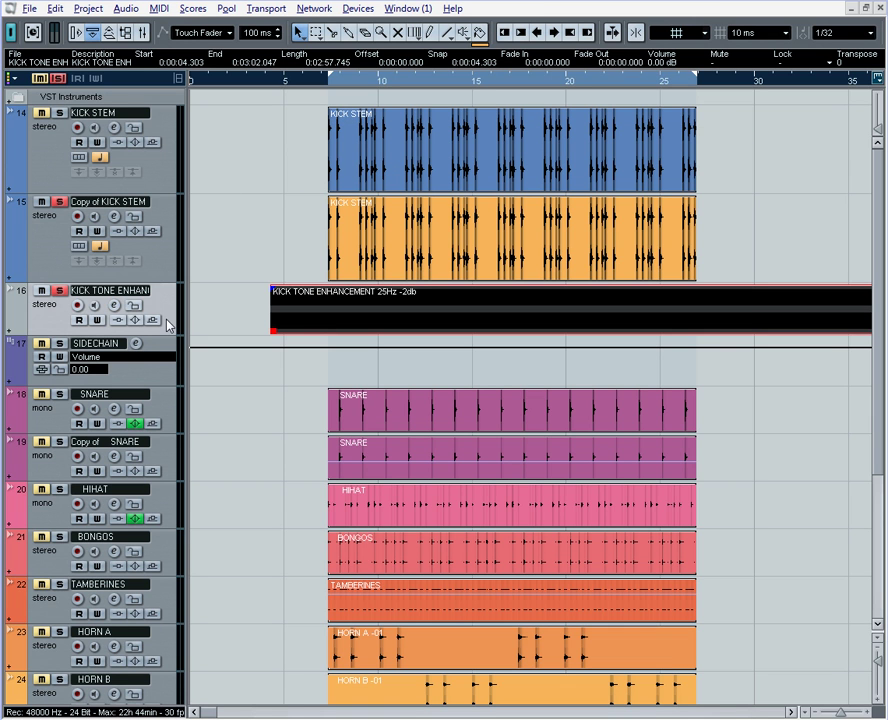
Step: Solo the SIDECHAIN group on track 17 and give it a Stereo Dual Panner
{"action": "left_click", "coordinate": [155, 372]}
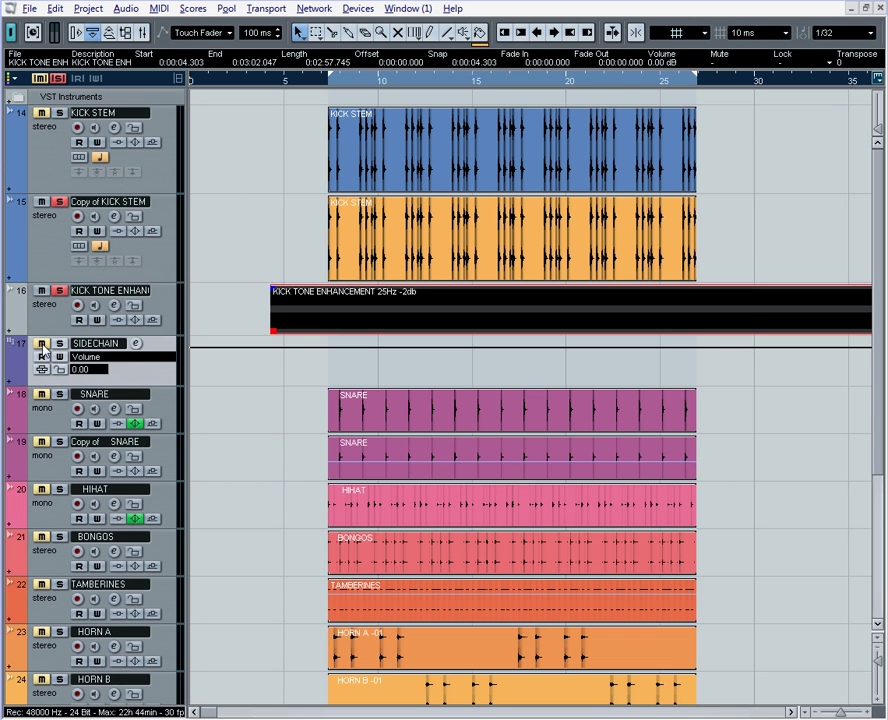
{"action": "left_click", "coordinate": [59, 343]}
{"action": "left_click", "coordinate": [136, 344]}
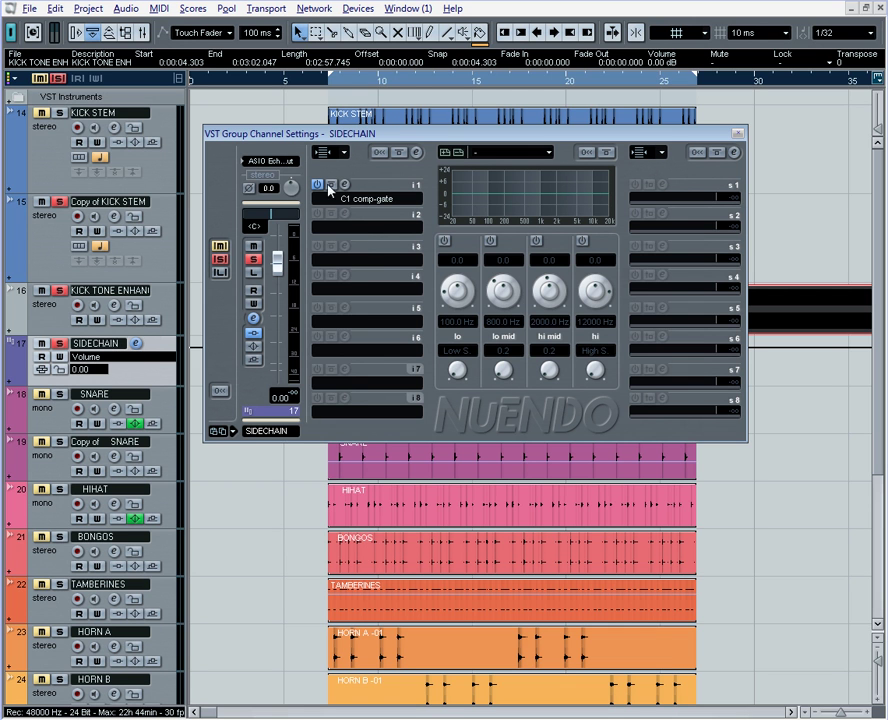
{"action": "right_click", "coordinate": [276, 216]}
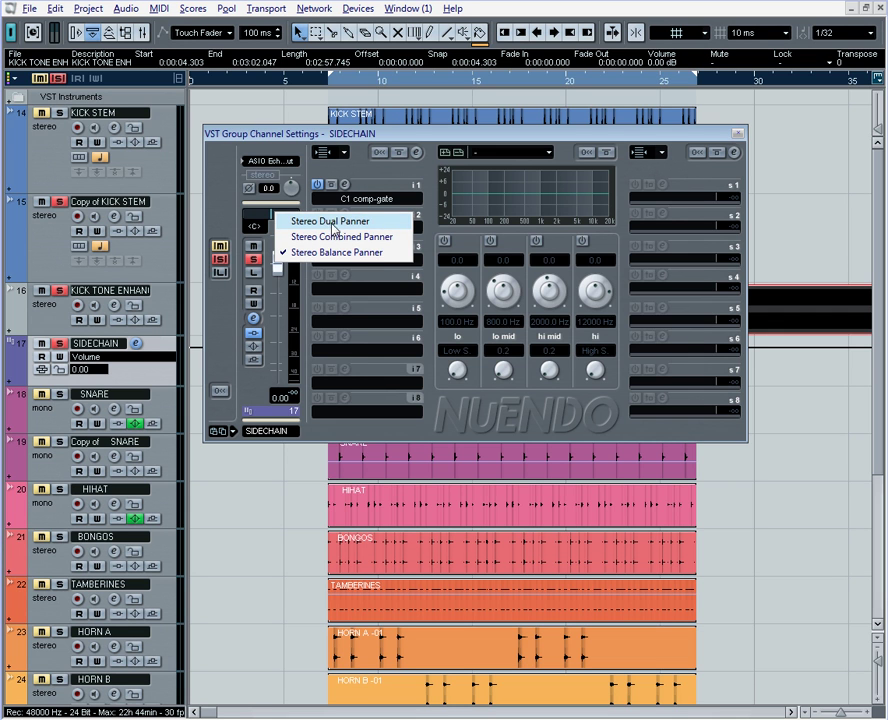
{"action": "left_click", "coordinate": [333, 222]}
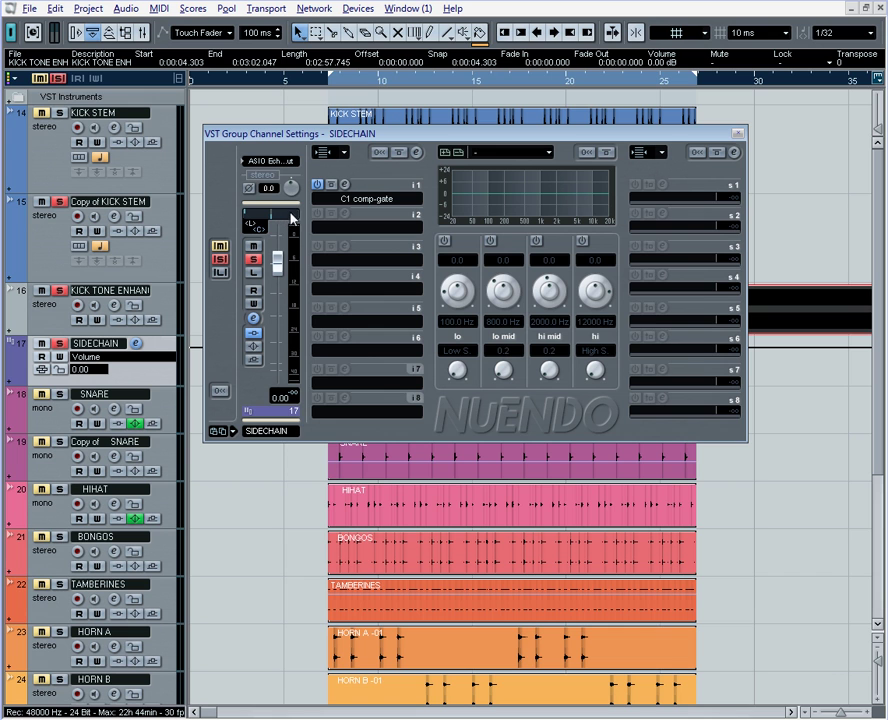
{"action": "left_click", "coordinate": [737, 134]}
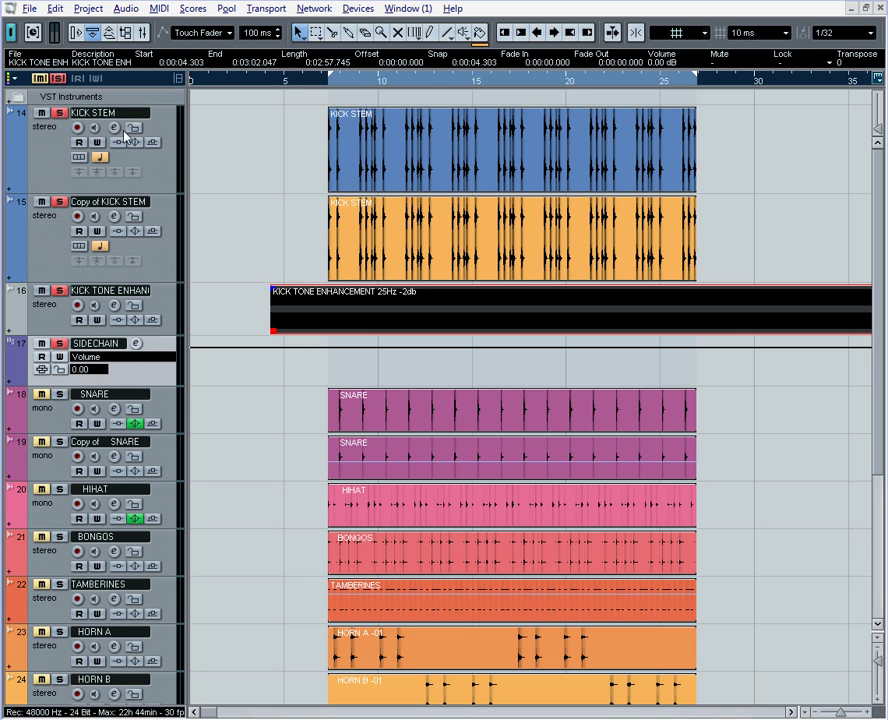
Step: Audition the gated kick by playing with KICK STEM muted, then unmuted, and bring up SIDECHAIN's channel settings
{"action": "left_click", "coordinate": [58, 113]}
{"action": "left_click", "coordinate": [42, 114]}
{"action": "key", "text": "space"}
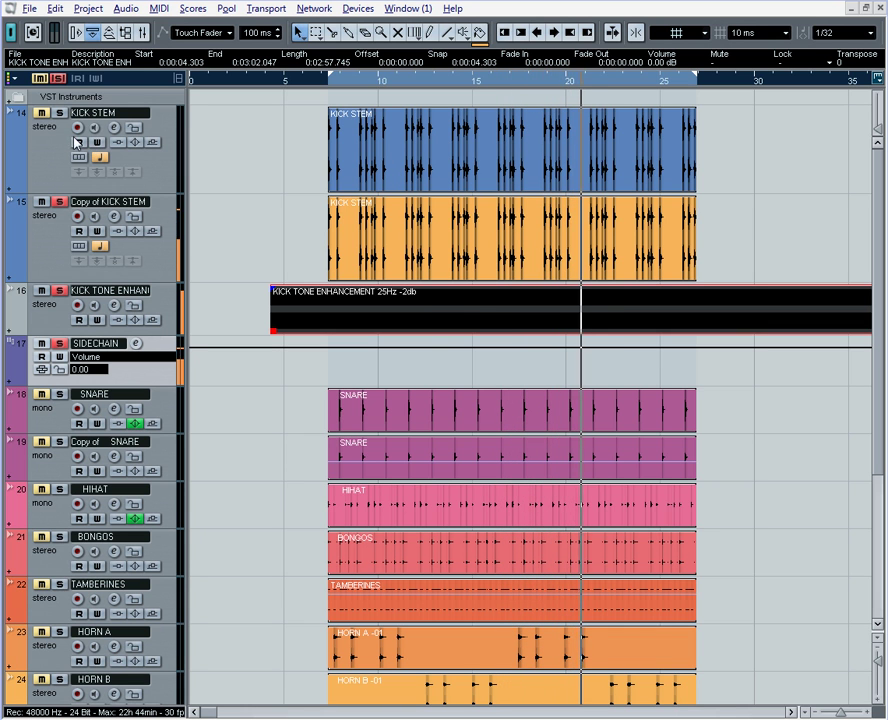
{"action": "left_click", "coordinate": [40, 113]}
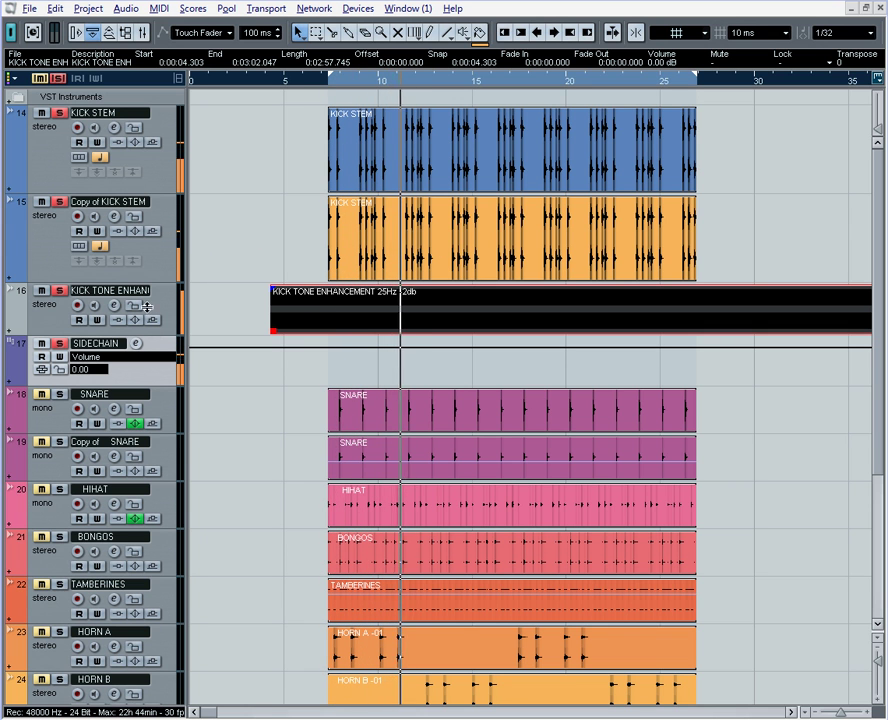
{"action": "left_click", "coordinate": [134, 344]}
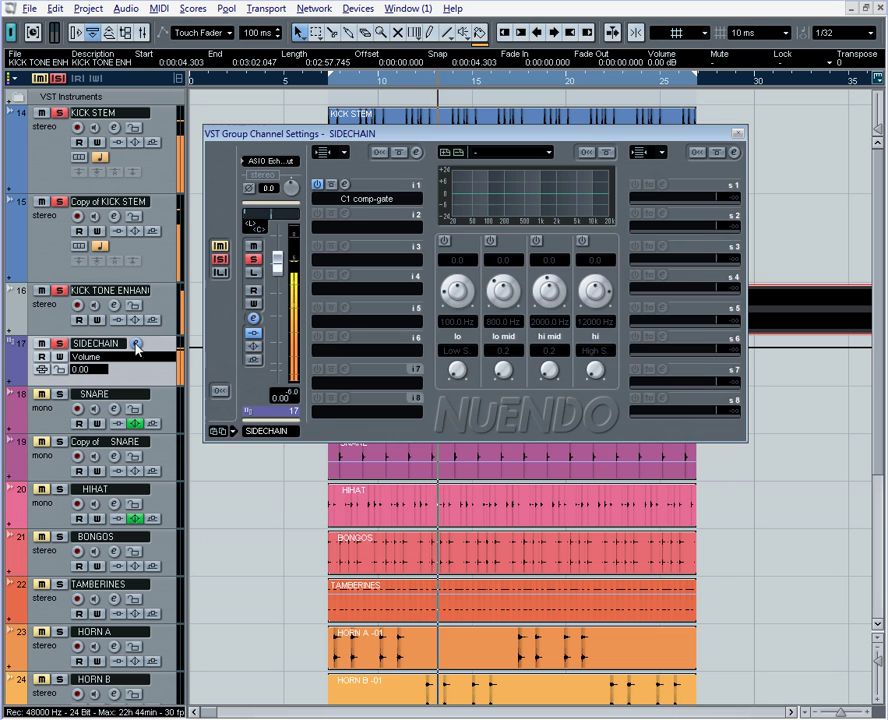
Step: Inspect the unchanged C1 comp-gate on SIDECHAIN during playback, then close the plug-in and channel settings windows
{"action": "left_click", "coordinate": [345, 185]}
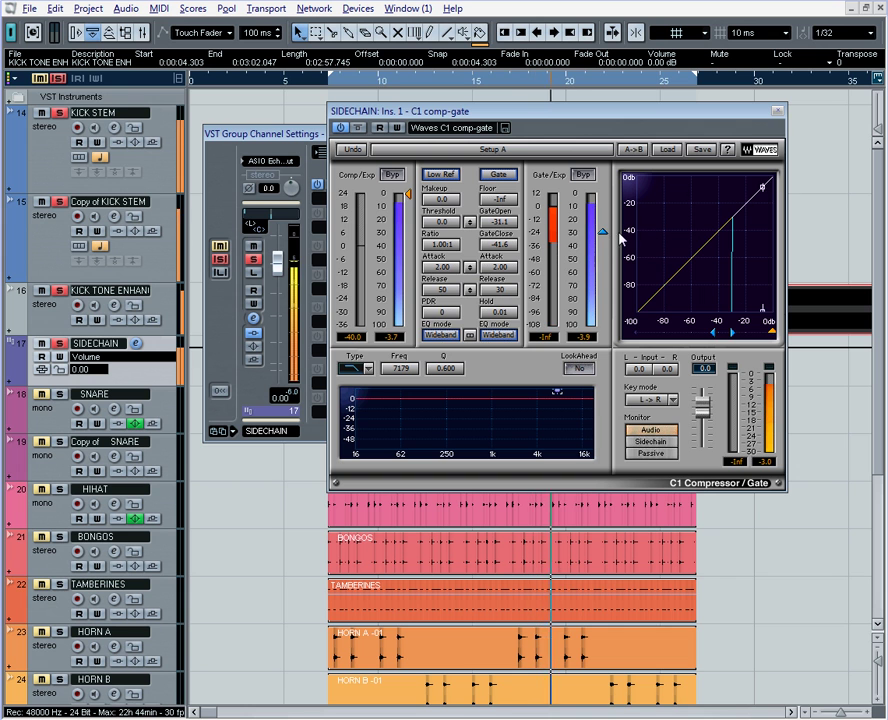
{"action": "left_click", "coordinate": [777, 112]}
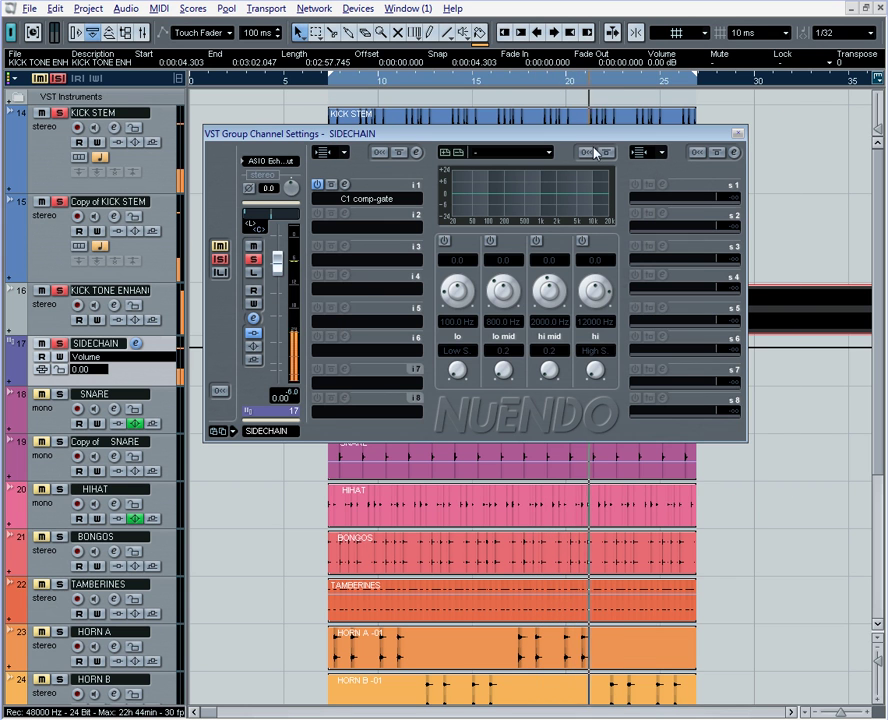
{"action": "left_click", "coordinate": [737, 134]}
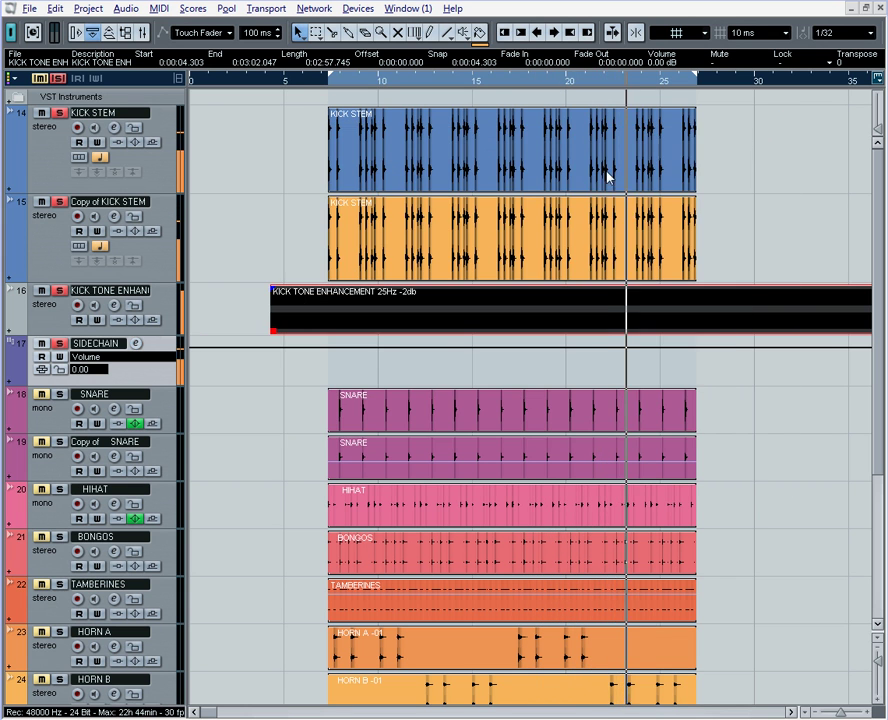